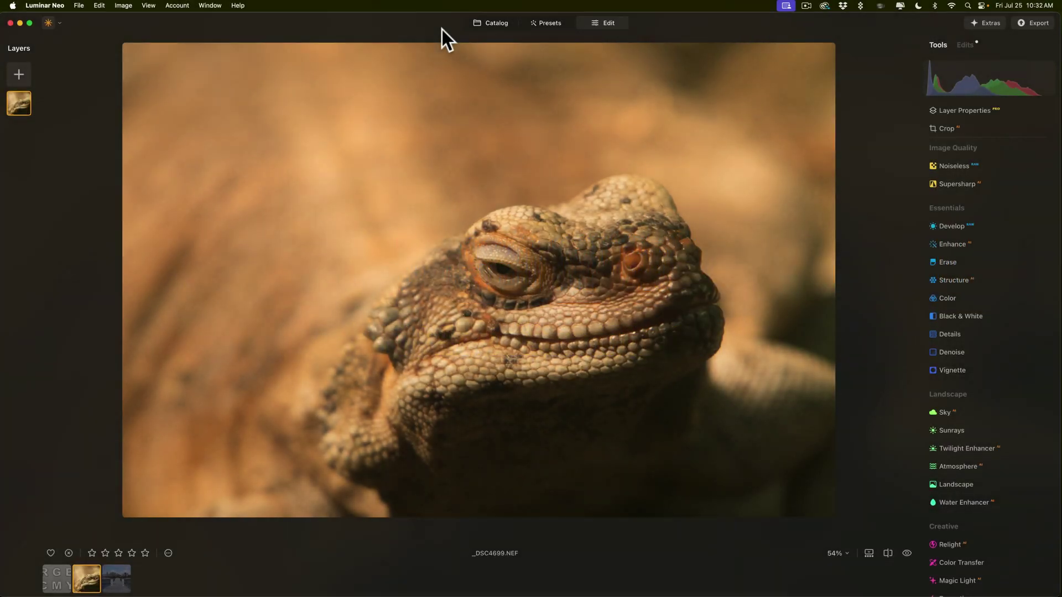
# Open the dock cityscape photo DSCF2746.raf from the filmstrip
pyautogui.click(116, 578)
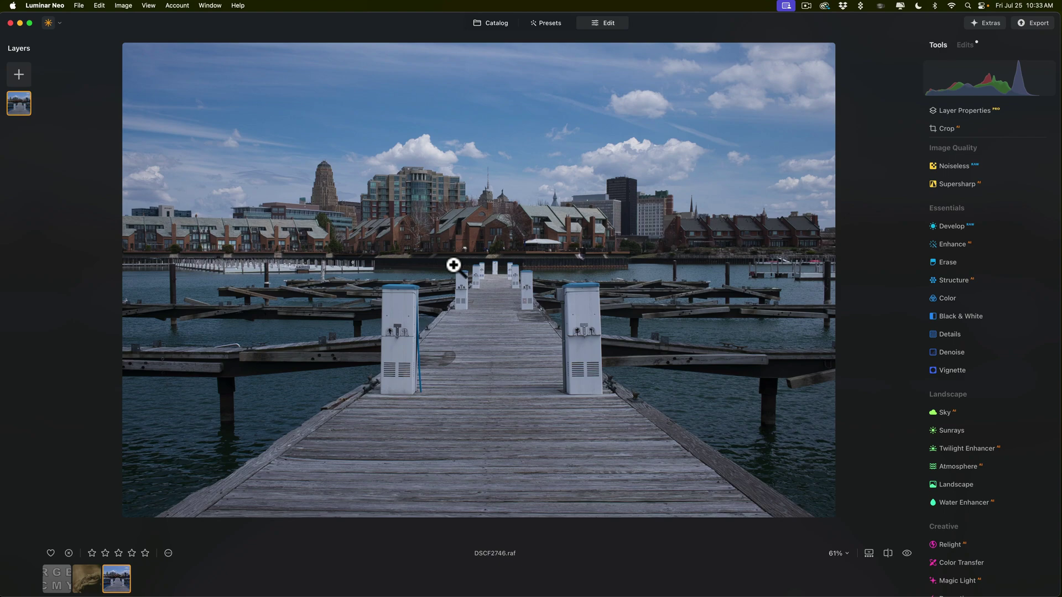
# Open the RGB-CMY.png test image from the first filmstrip thumbnail
pyautogui.click(58, 580)
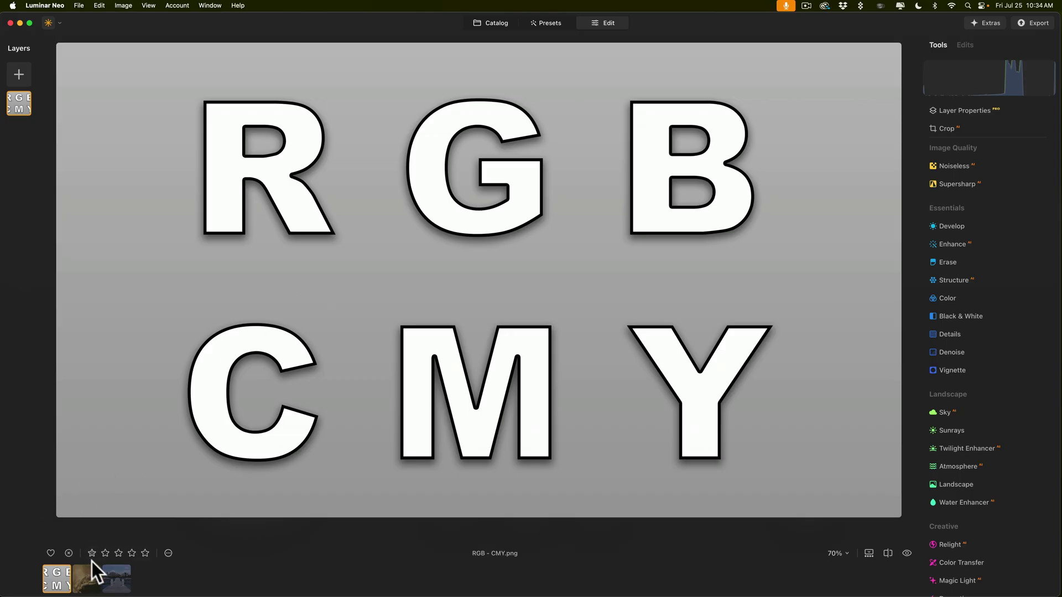
# Switch to the lizard photo _DSC4699.NEF and inspect its noise at 100% zoom
pyautogui.click(87, 578)
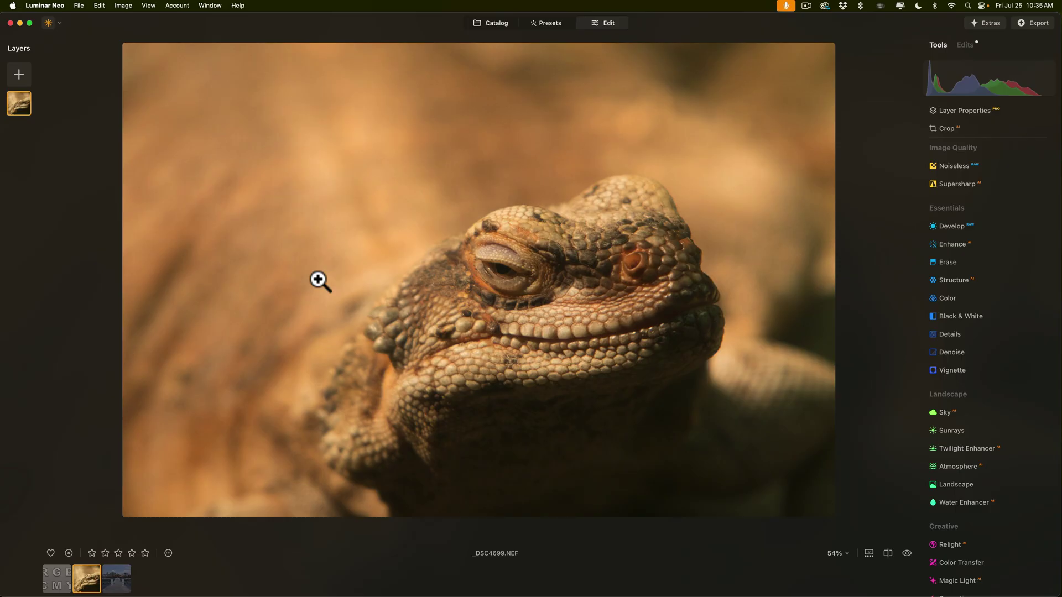
pyautogui.click(402, 195)
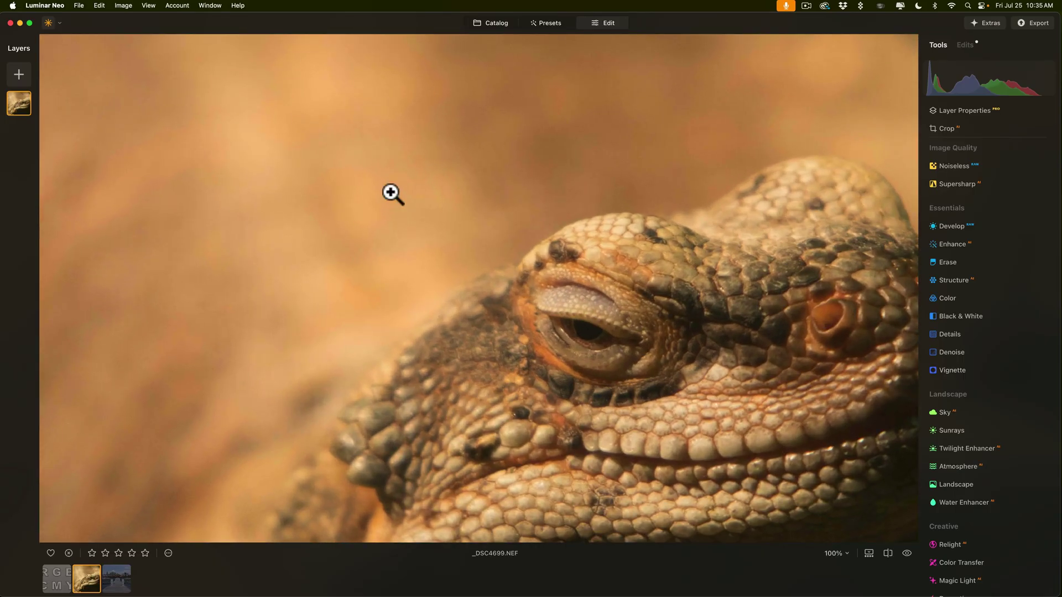
pyautogui.click(393, 194)
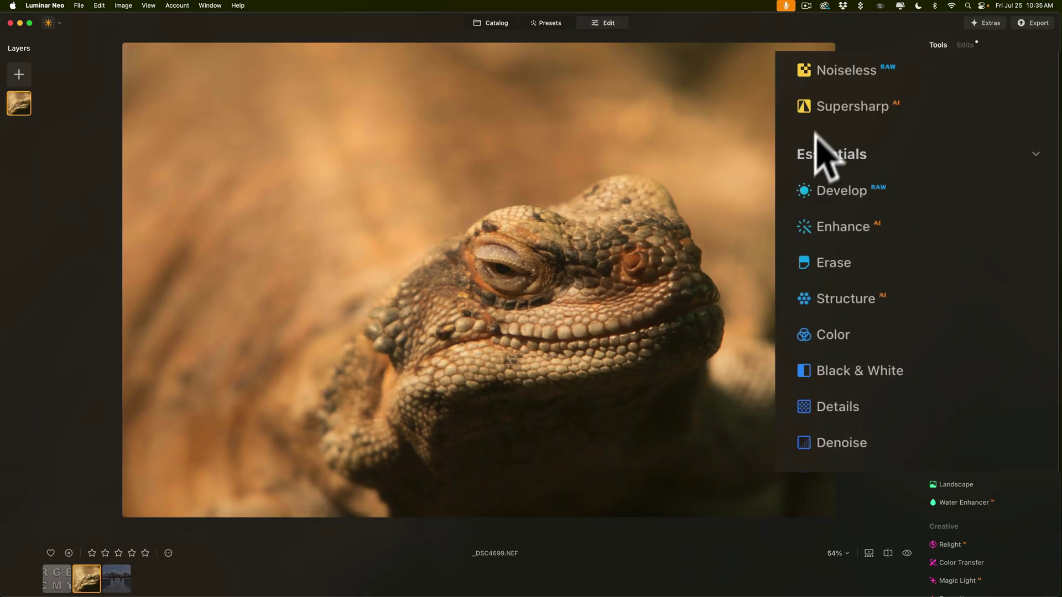
# Apply Noiseless noise reduction at Middle and verify it at 100% zoom
pyautogui.click(952, 166)
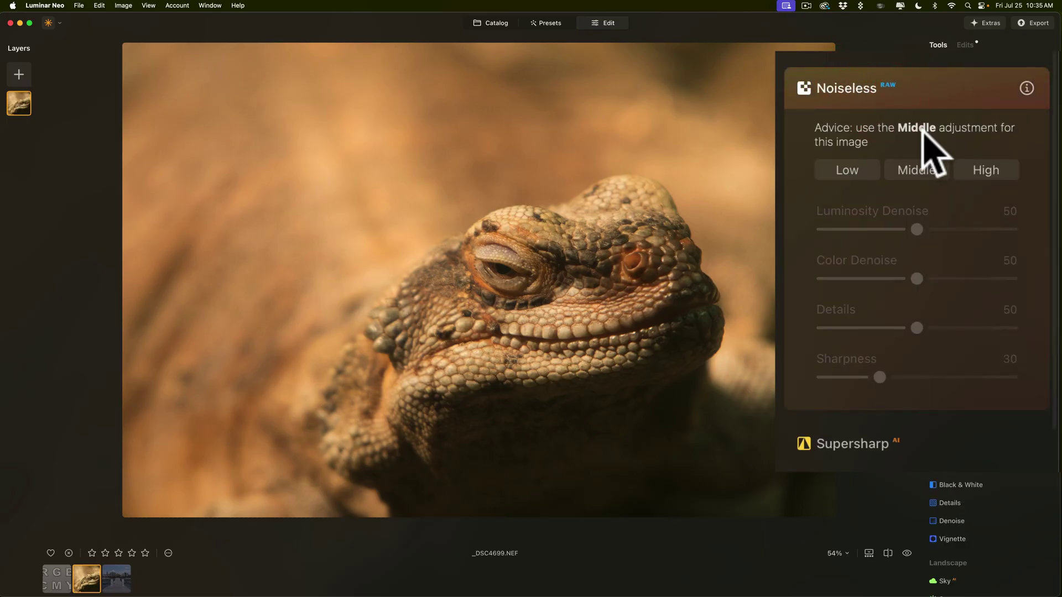
pyautogui.click(916, 167)
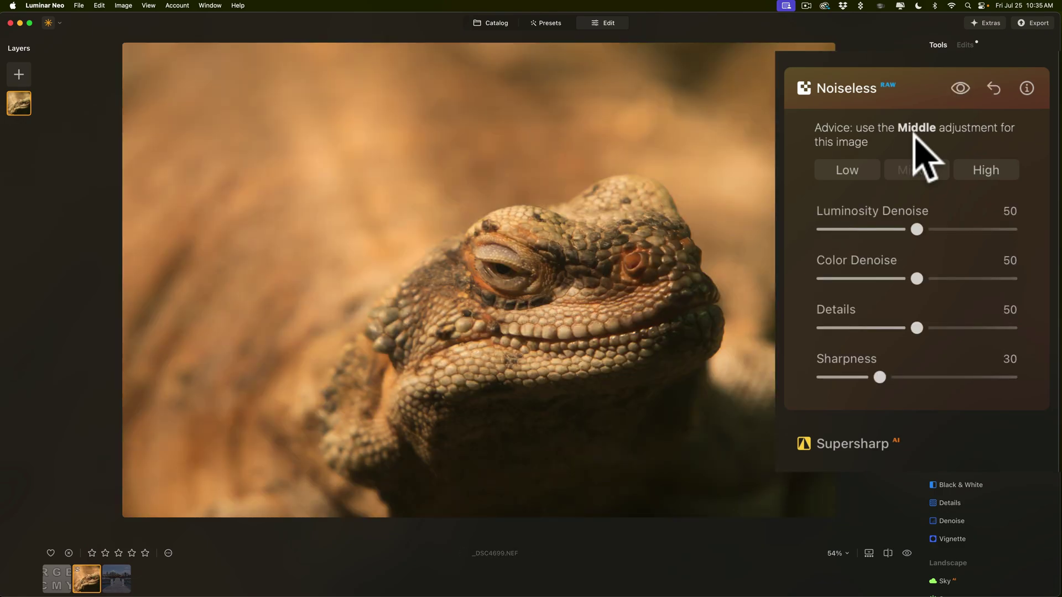
pyautogui.press('super+1')
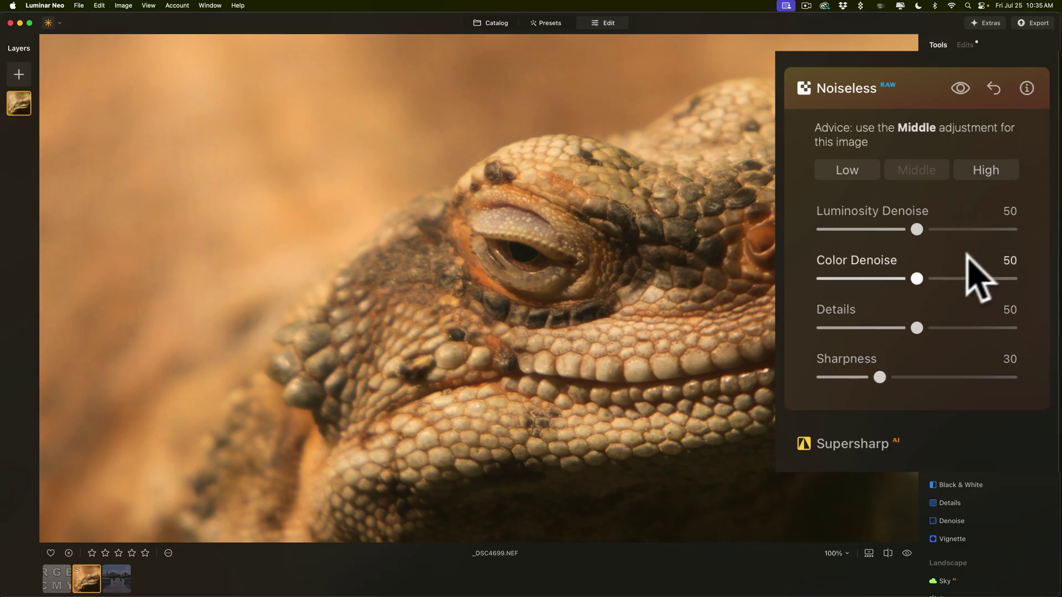
pyautogui.click(483, 170)
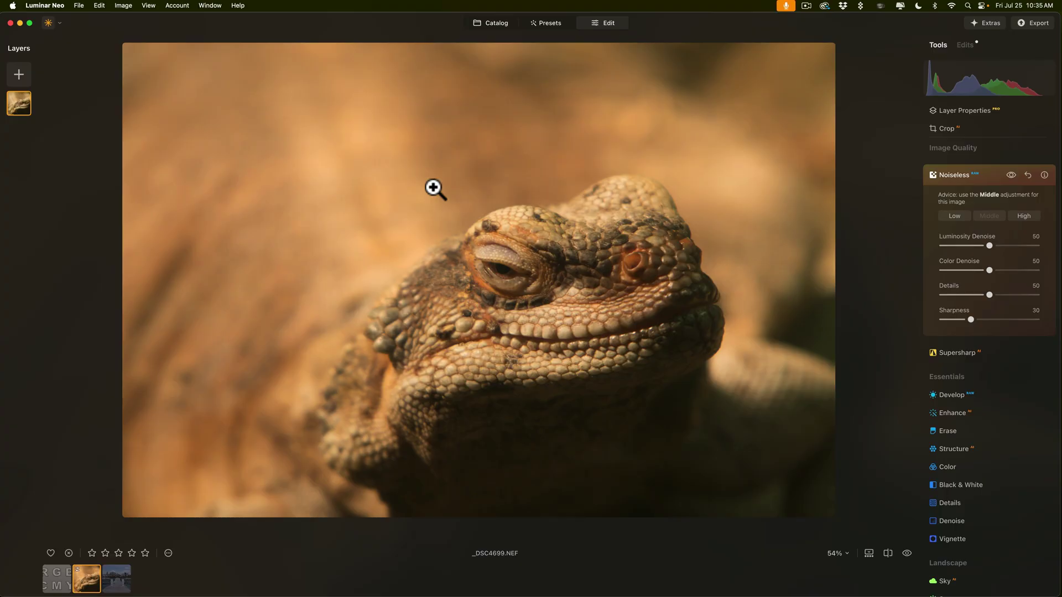
# Collapse Noiseless, open Develop and review the Color section's Temperature slider before collapsing Color
pyautogui.click(990, 167)
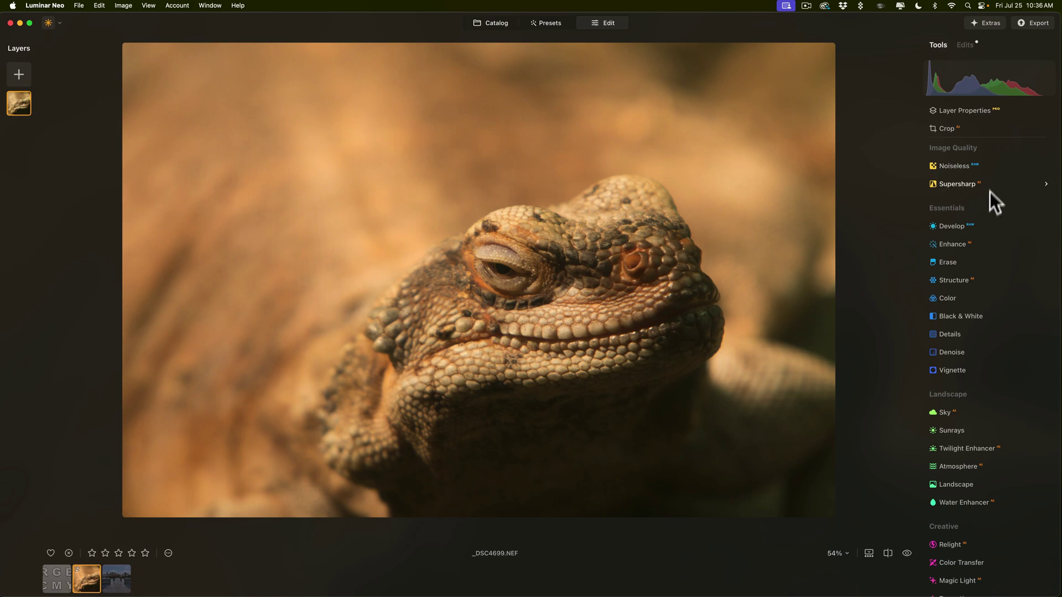
pyautogui.click(991, 226)
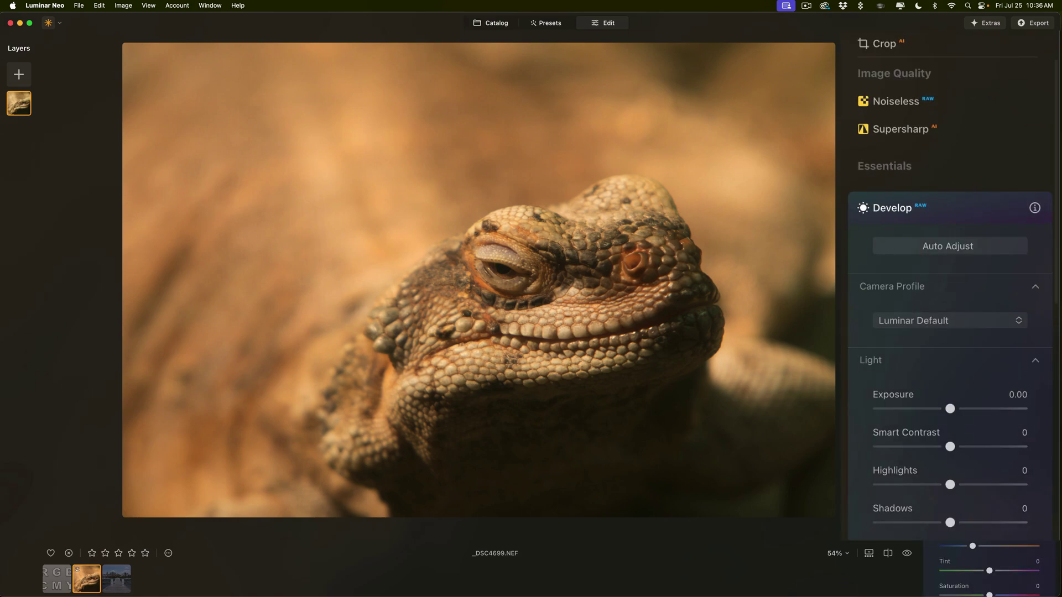
pyautogui.scroll(-5, 940, 442)
pyautogui.moveTo(950, 404); pyautogui.dragTo(925, 404)
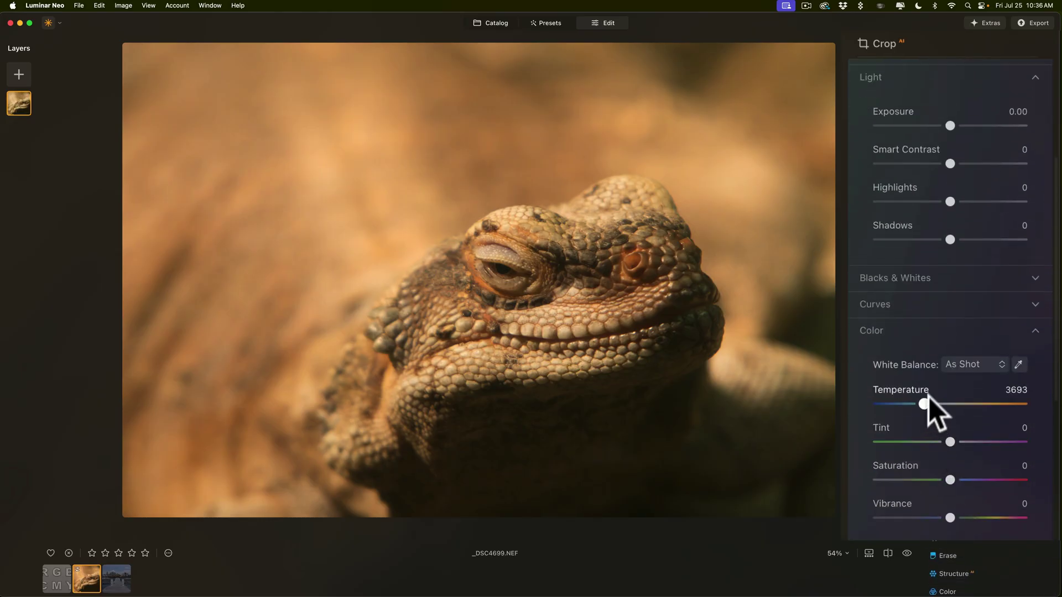
pyautogui.click(1035, 329)
pyautogui.scroll(5, 1037, 334)
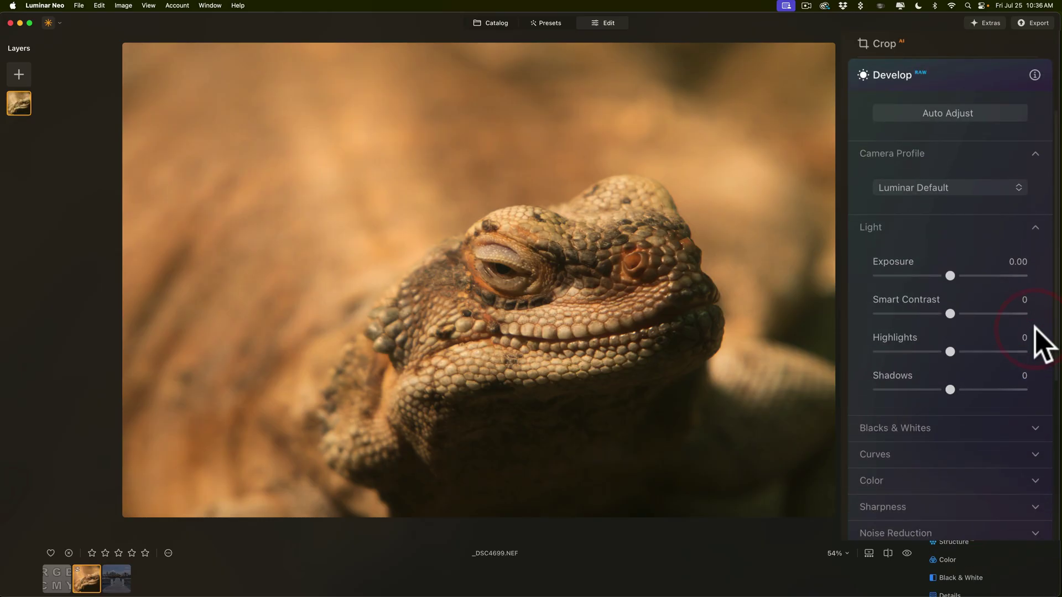
# Expand Curves on the luminosity channel and collapse the Light section
pyautogui.click(1032, 454)
pyautogui.click(862, 487)
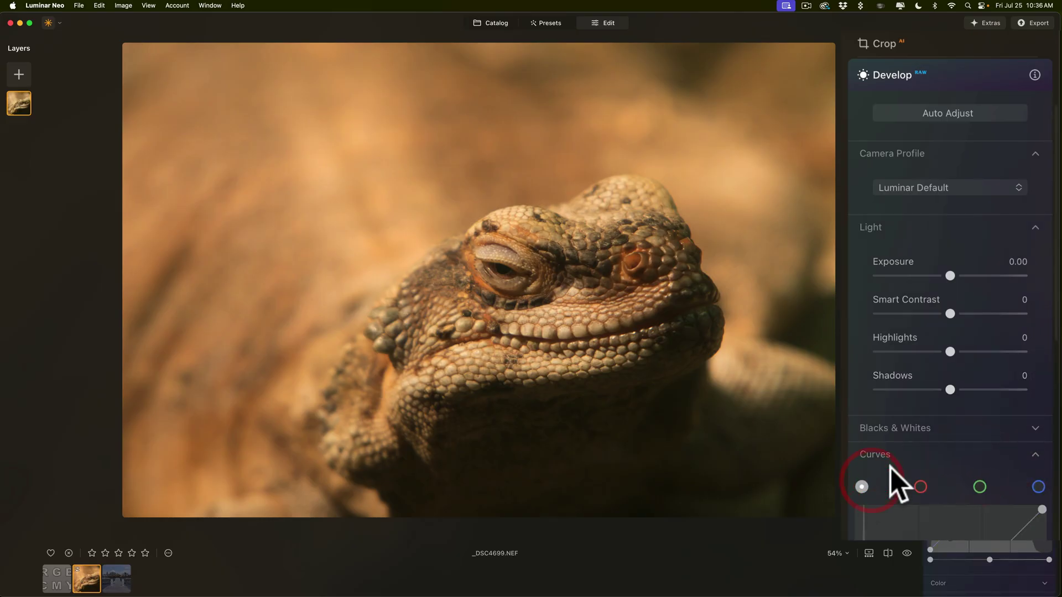
pyautogui.scroll(-3, 995, 177)
pyautogui.click(1035, 150)
pyautogui.scroll(3, 973, 186)
pyautogui.scroll(-3, 995, 235)
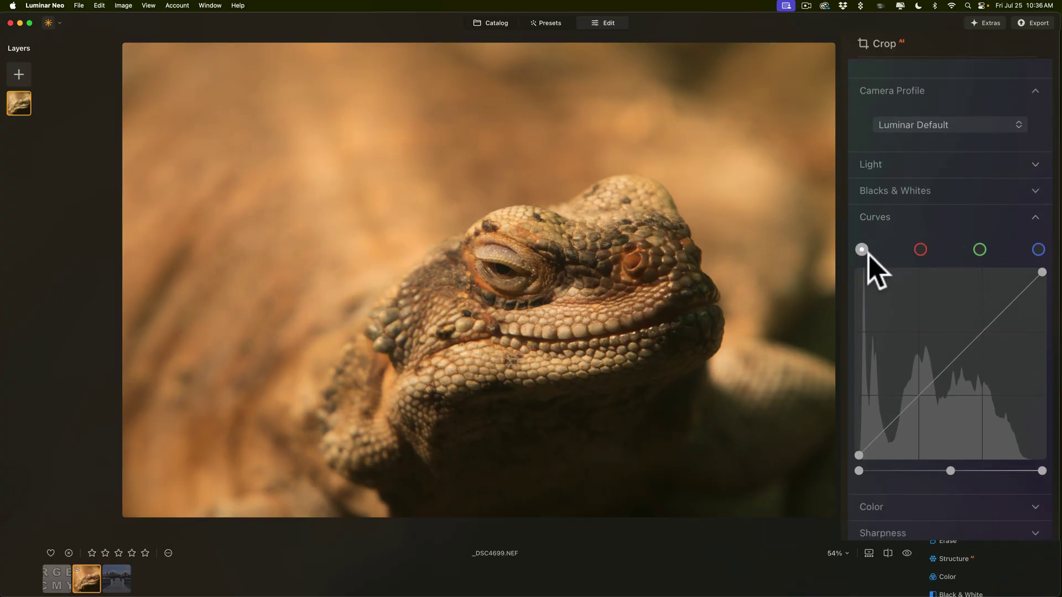
# Compare the red, green and blue curves, then raise a blue midtone point to cut the yellow cast
pyautogui.click(921, 249)
pyautogui.click(980, 250)
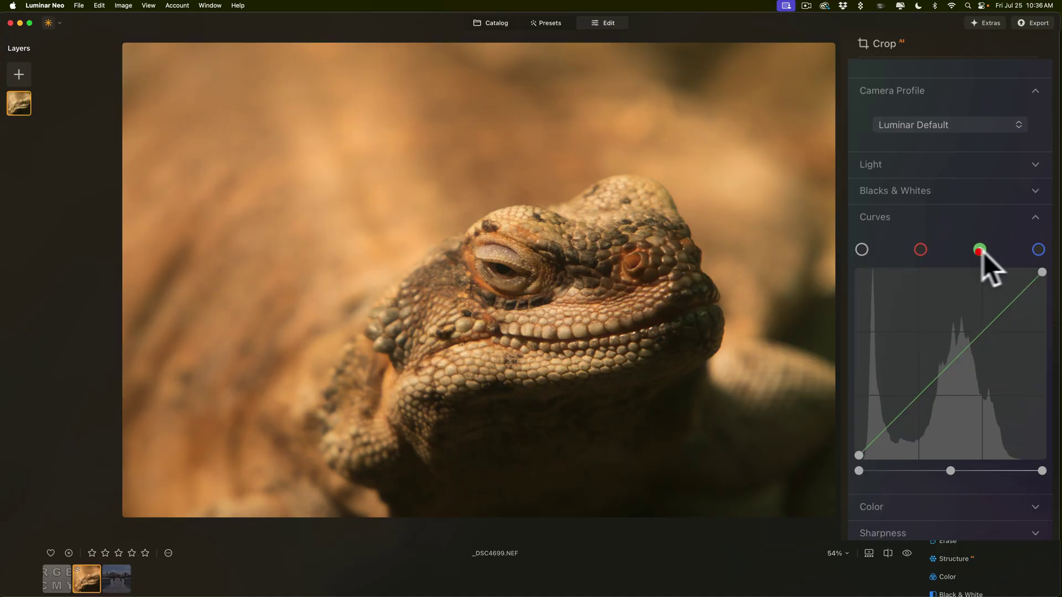
pyautogui.click(1038, 249)
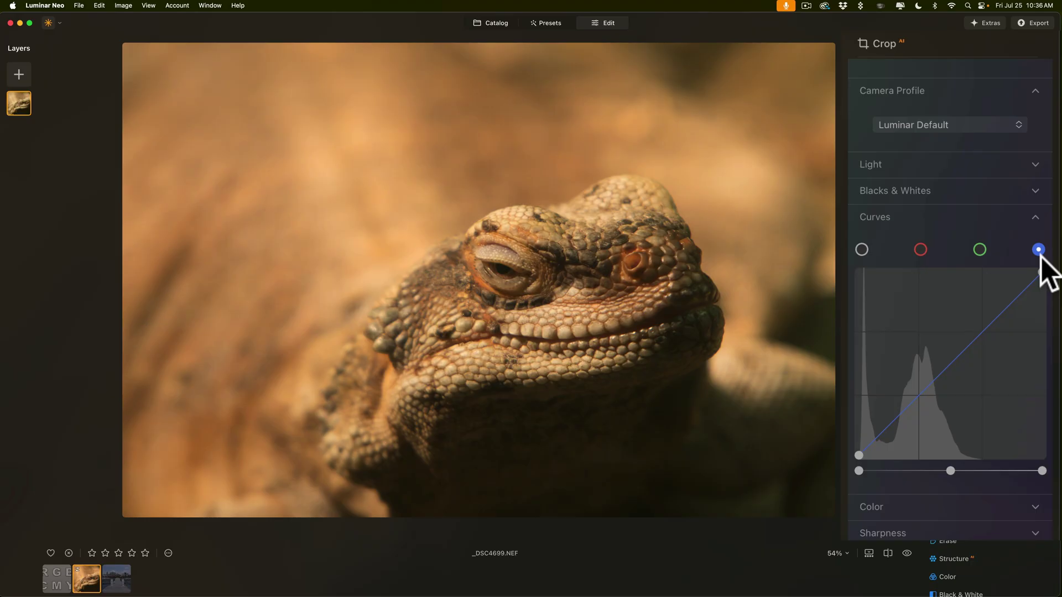
pyautogui.click(920, 250)
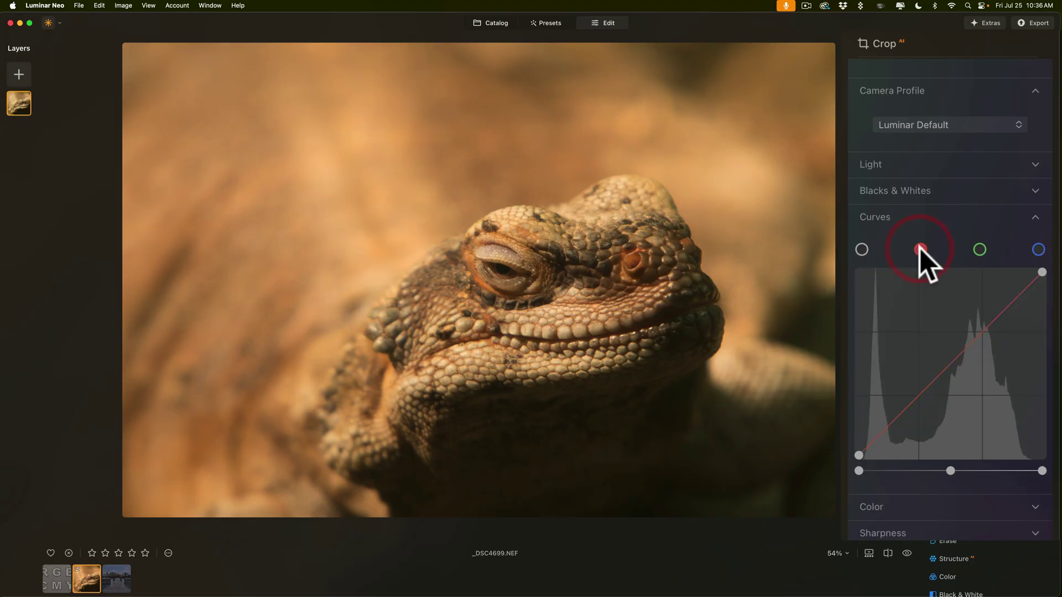
pyautogui.click(979, 250)
pyautogui.click(1038, 249)
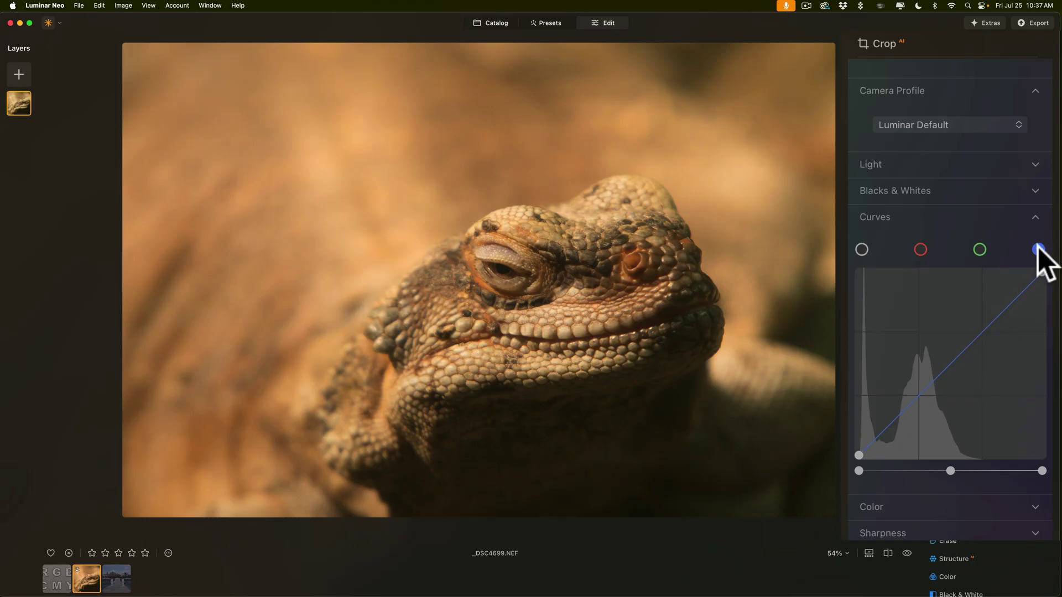
pyautogui.click(952, 360)
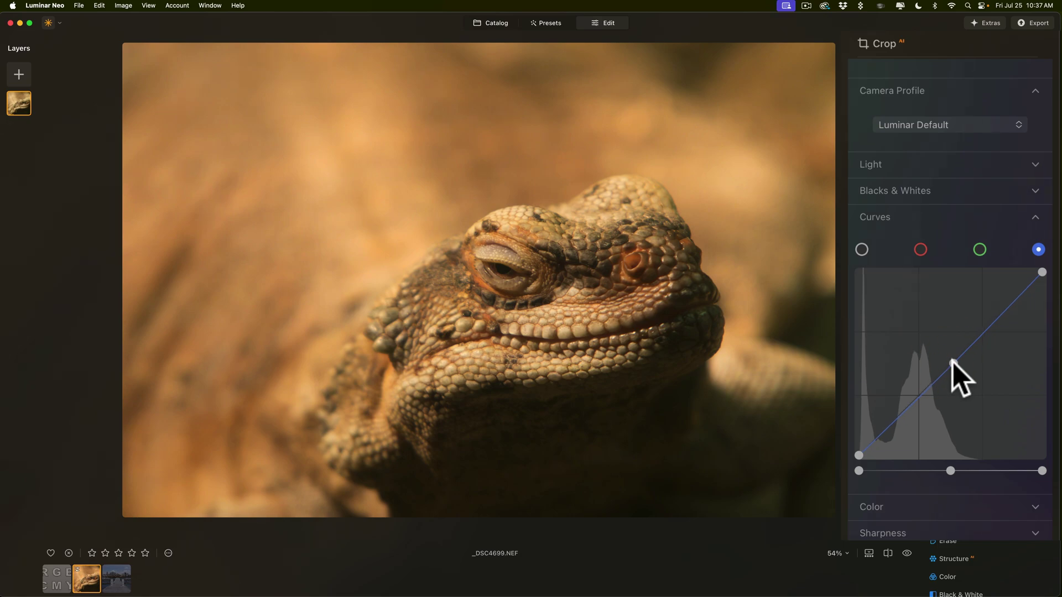
pyautogui.moveTo(951, 360); pyautogui.dragTo(949, 350)
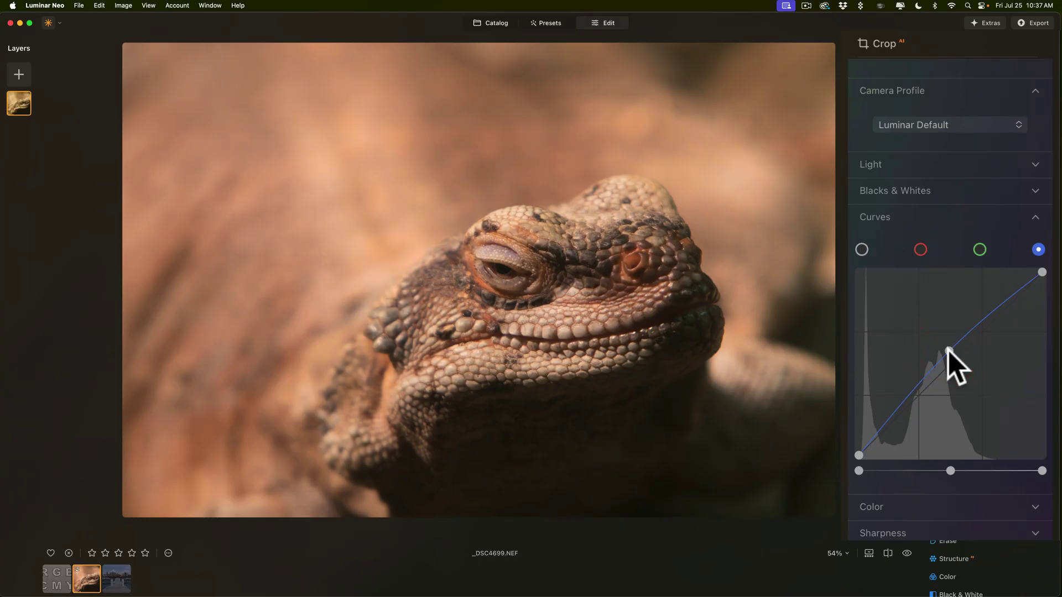
# Crop the lizard photo at its original ratio, trimming the top and left edges around the head
pyautogui.click(1036, 218)
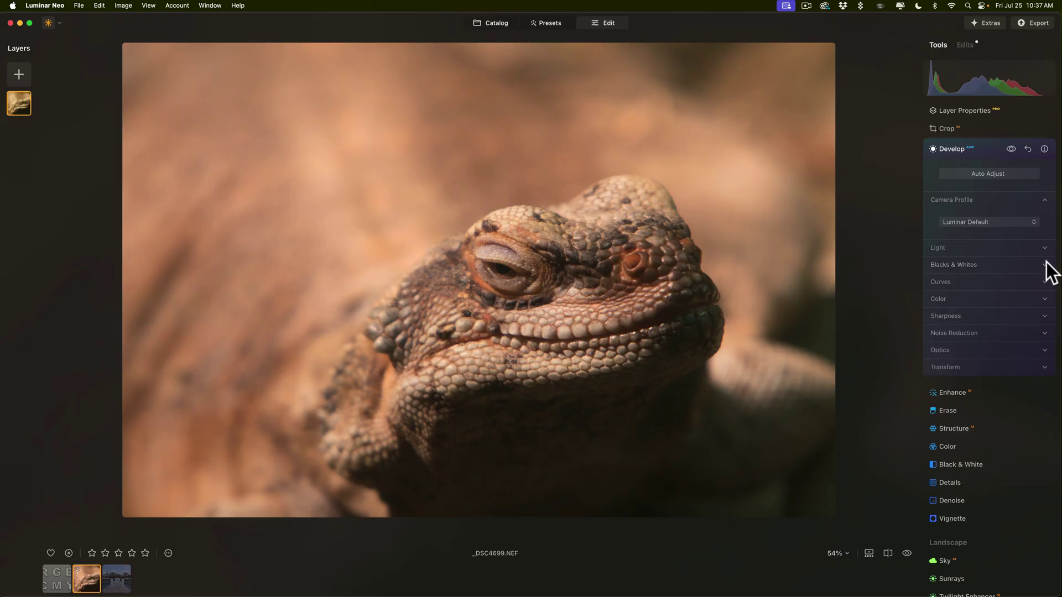
pyautogui.click(946, 129)
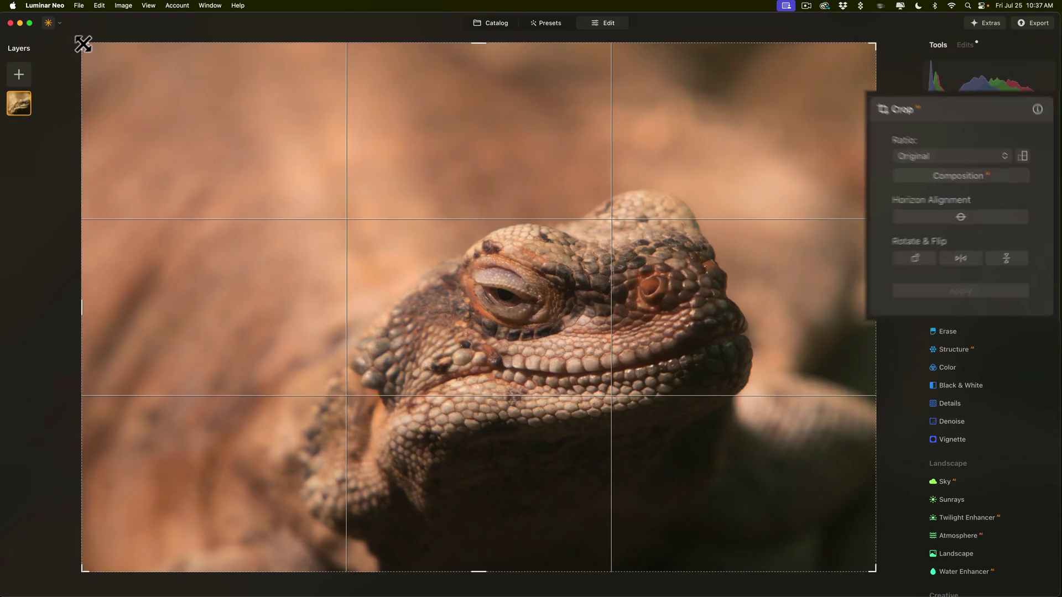
pyautogui.moveTo(83, 44); pyautogui.dragTo(168, 156)
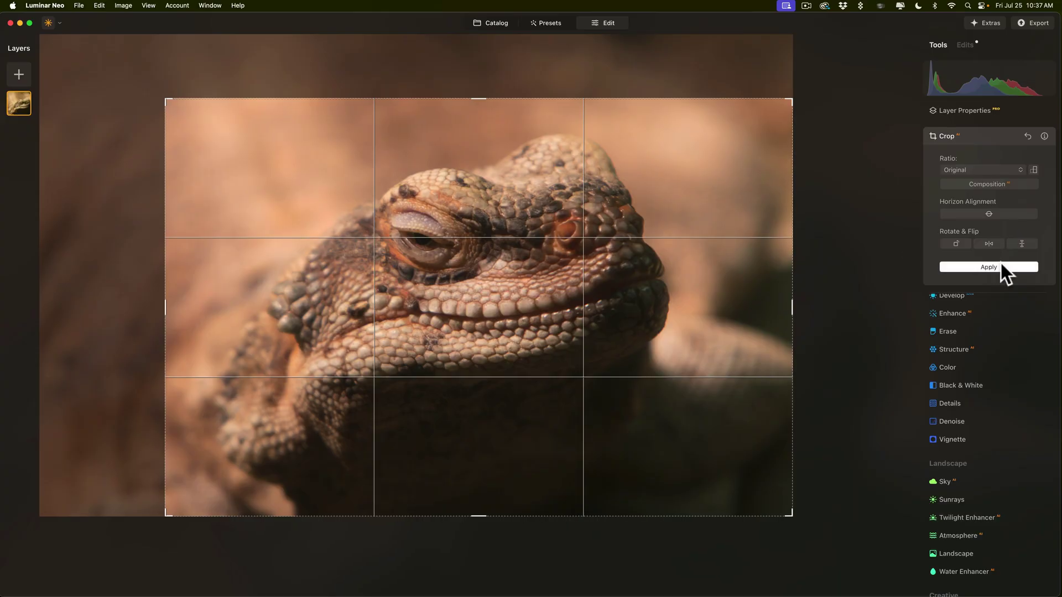
pyautogui.click(1000, 264)
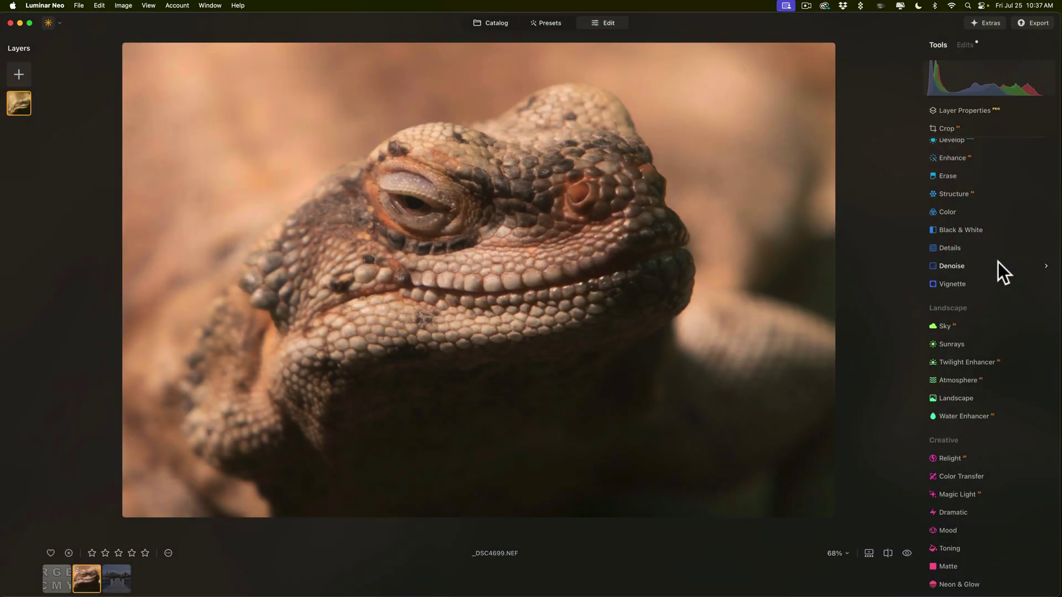
# In Develop's Light section, set Highlights to -51 and Shadows to 15, checking detail at the eye
pyautogui.scroll(3, 965, 155)
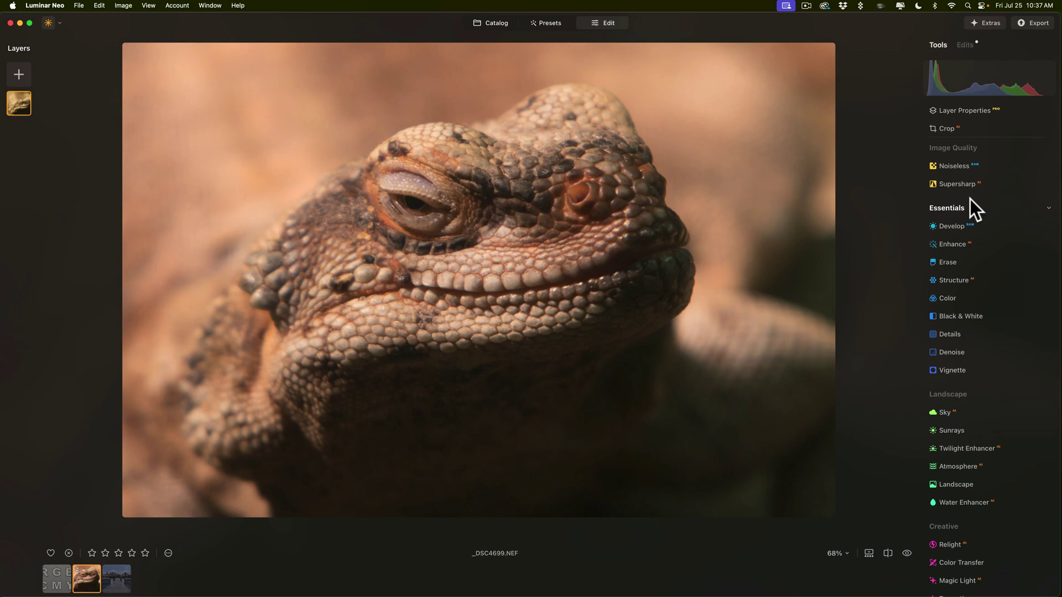
pyautogui.click(953, 226)
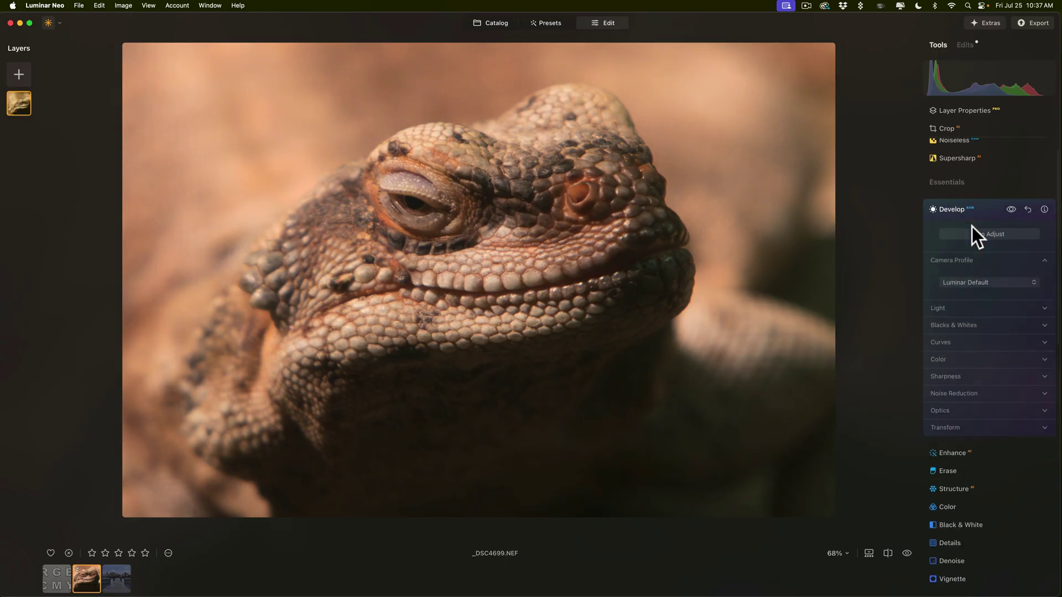
pyautogui.click(1044, 308)
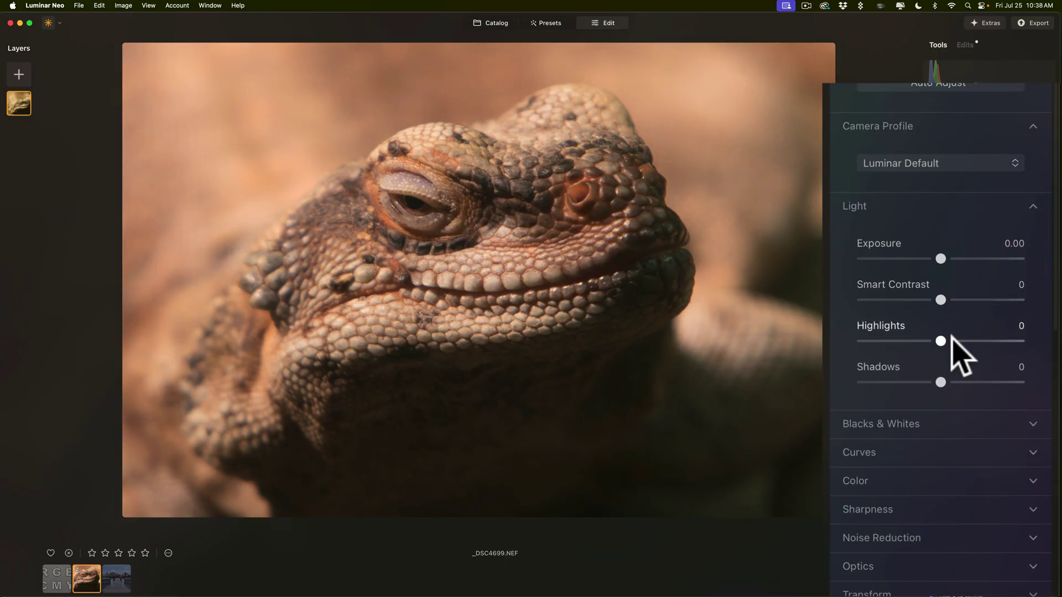
pyautogui.click(500, 229)
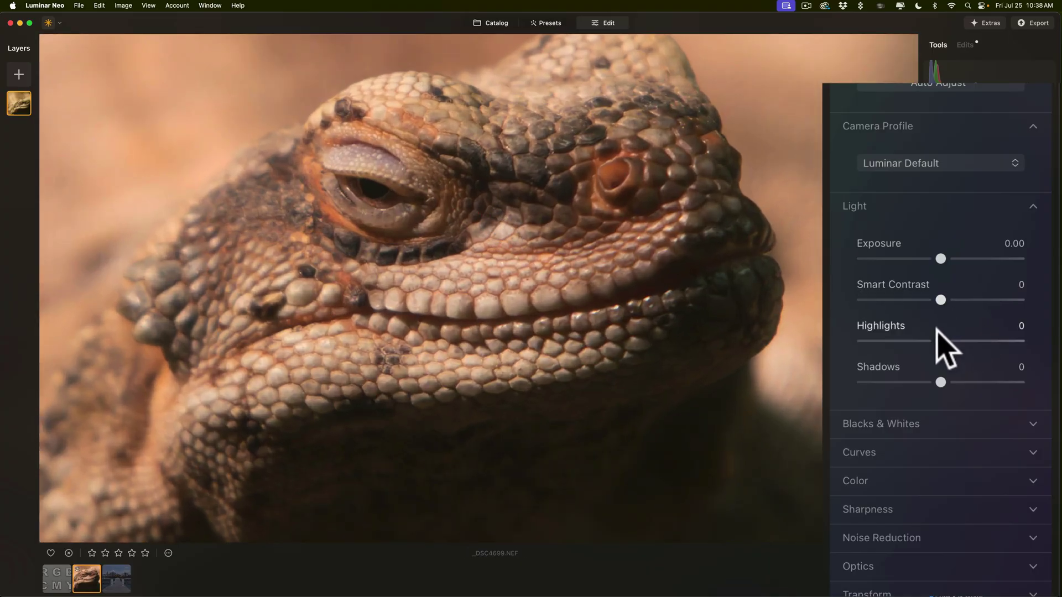
pyautogui.moveTo(940, 340); pyautogui.dragTo(901, 341)
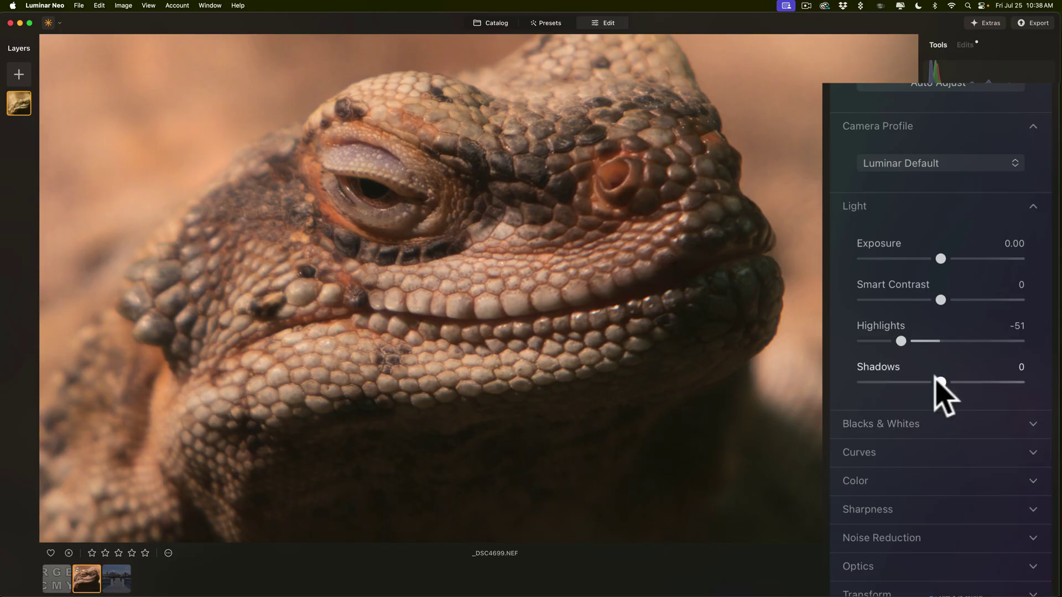
pyautogui.moveTo(941, 382); pyautogui.dragTo(952, 382)
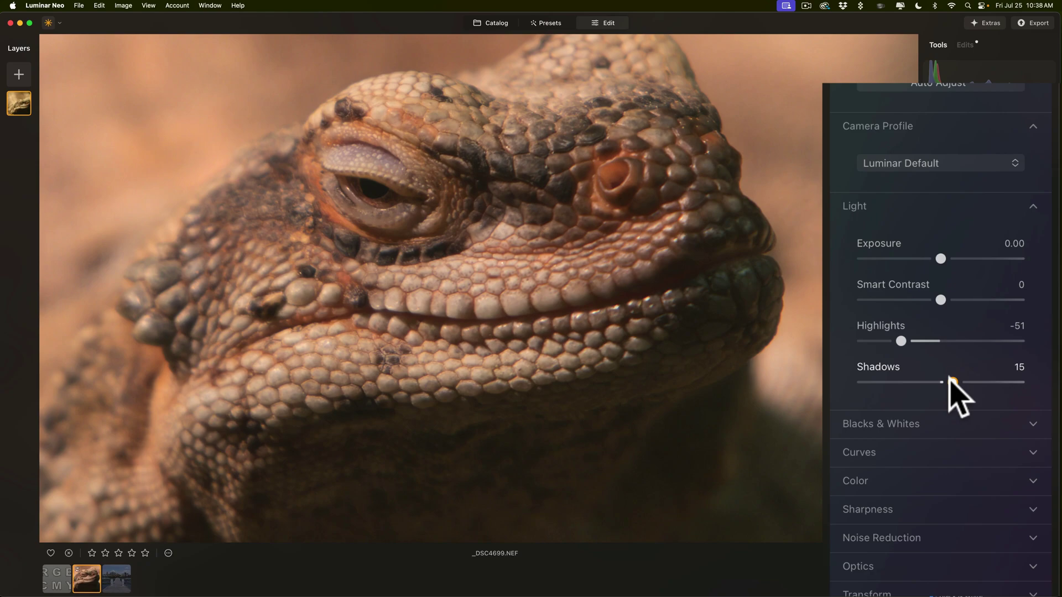
pyautogui.click(614, 237)
pyautogui.click(895, 212)
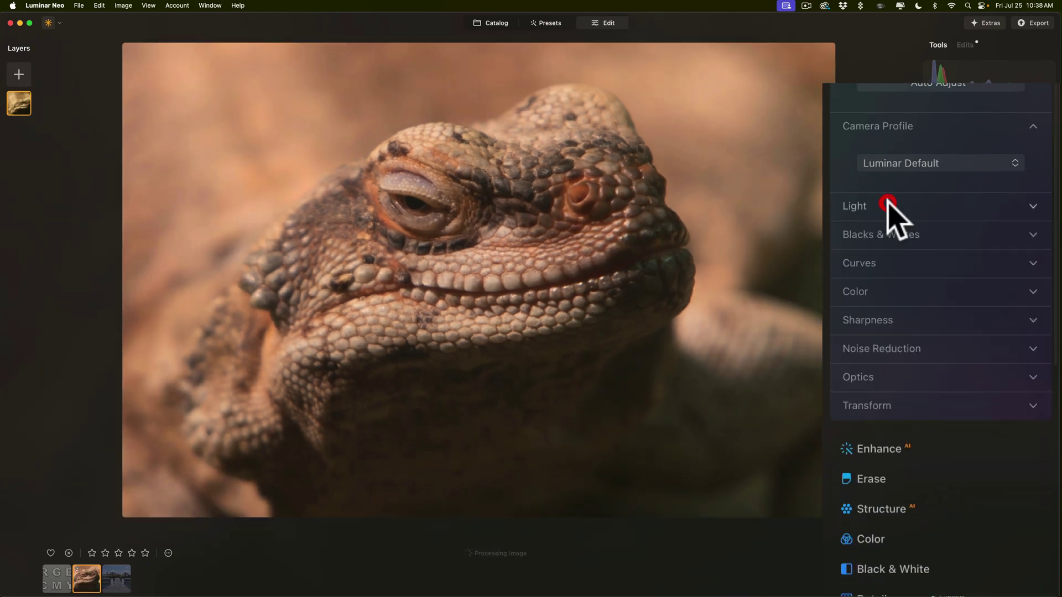
# Set Whites to 100 and Blacks to -47, using the J clipping warnings as a guide
pyautogui.click(914, 235)
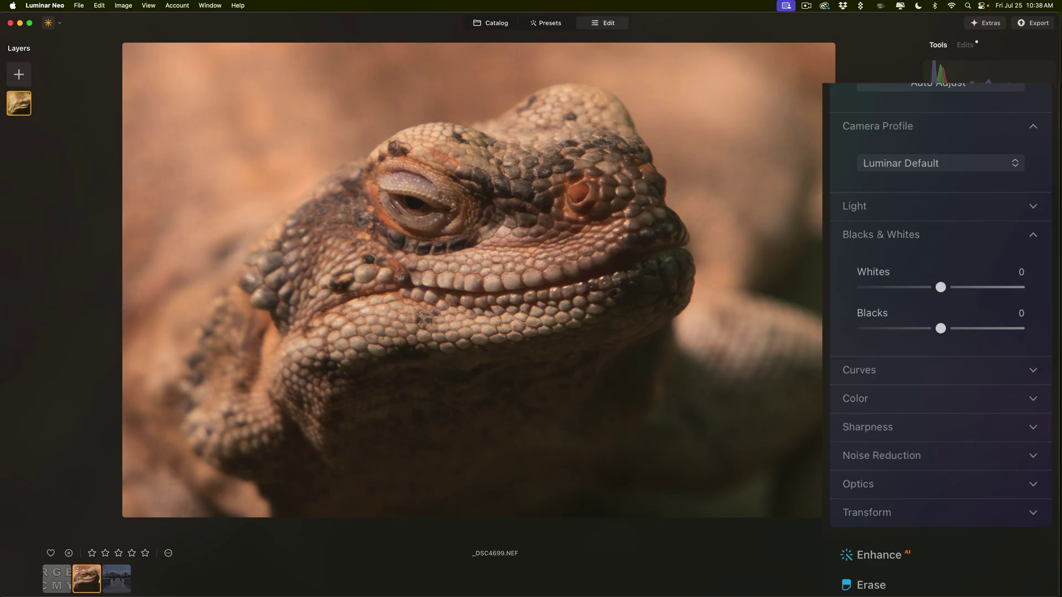
pyautogui.press('j')
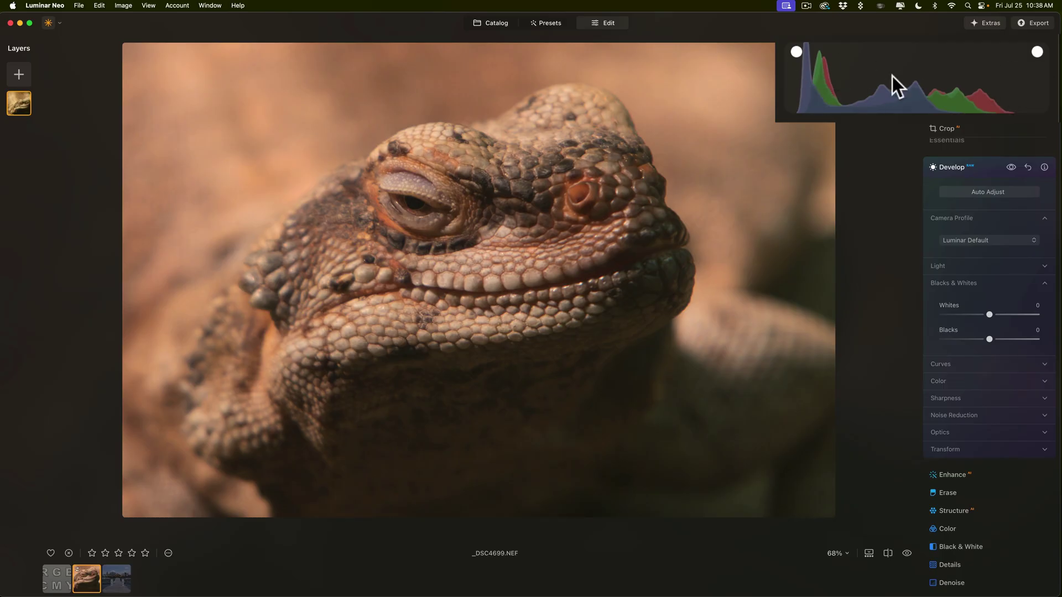
pyautogui.press('j')
pyautogui.press('j')
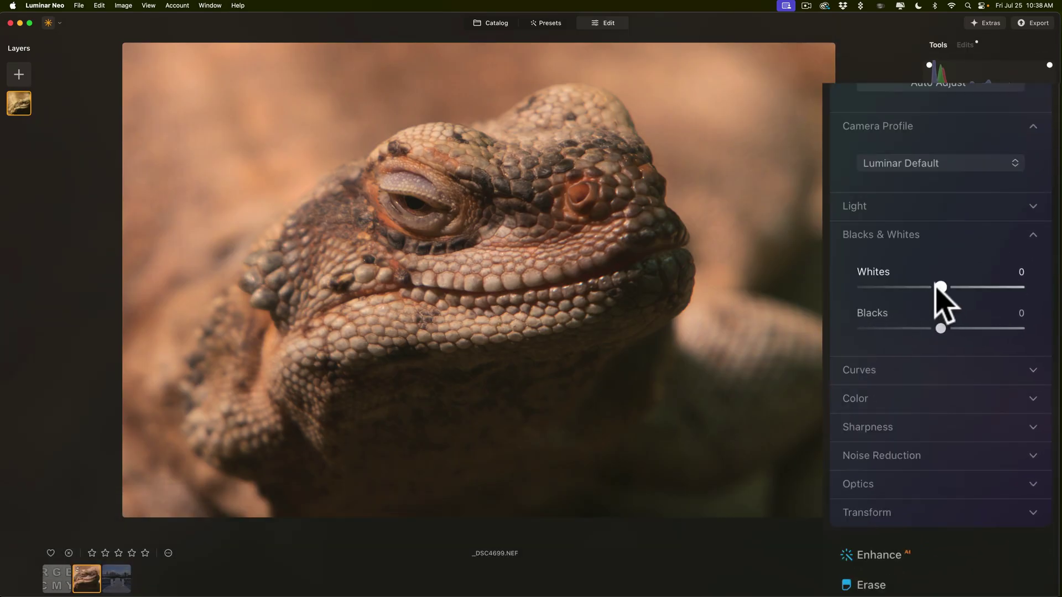
pyautogui.moveTo(936, 286); pyautogui.dragTo(1050, 288)
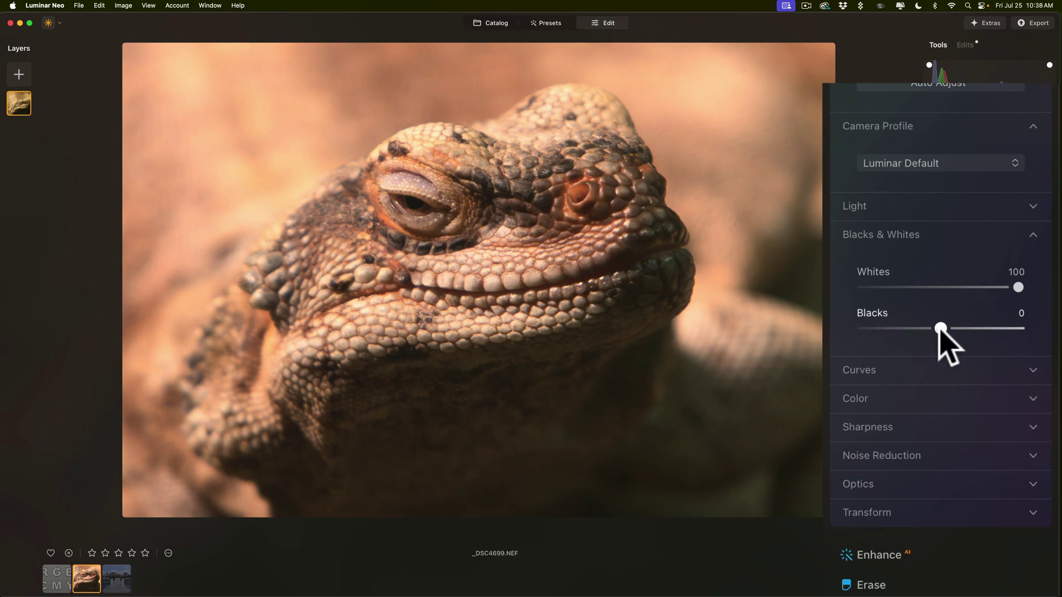
pyautogui.moveTo(939, 329); pyautogui.dragTo(847, 329)
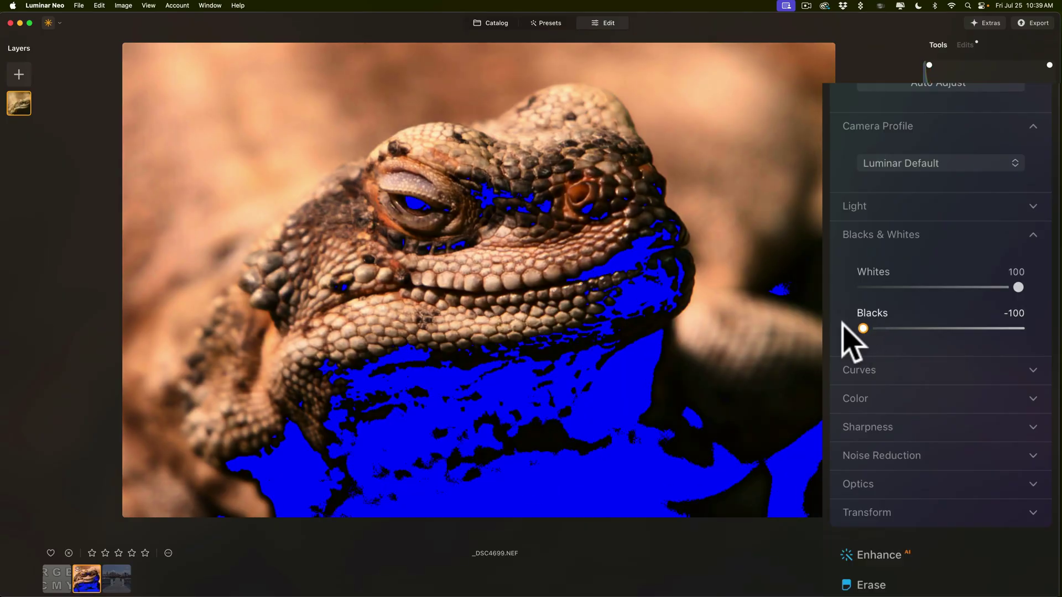
pyautogui.moveTo(842, 323); pyautogui.dragTo(840, 322)
pyautogui.moveTo(862, 328); pyautogui.dragTo(903, 328)
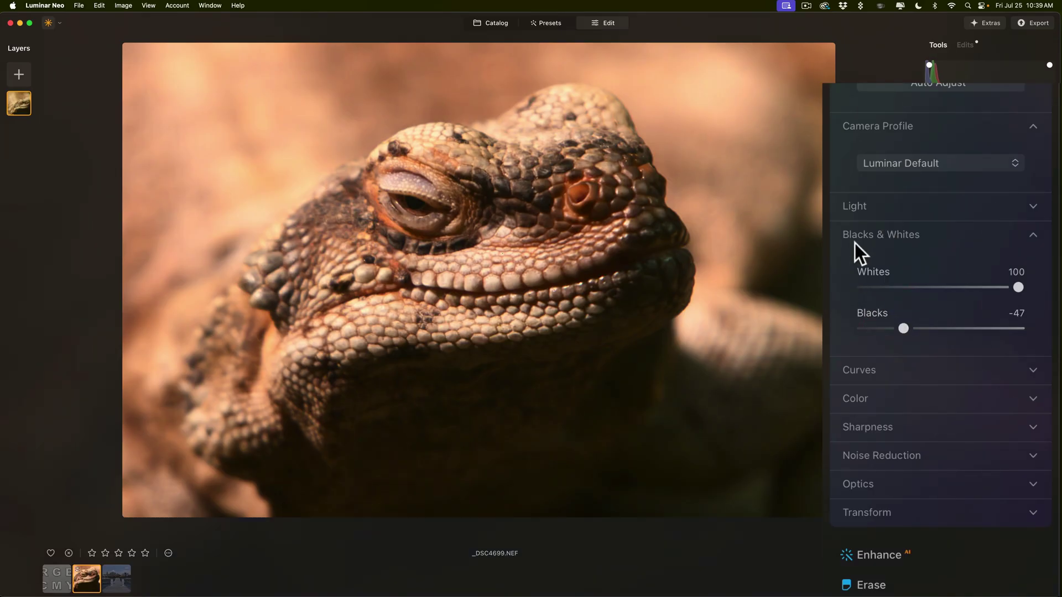
# Turn off clipping warnings and lift the blue curve slightly at its midpoint
pyautogui.press('j')
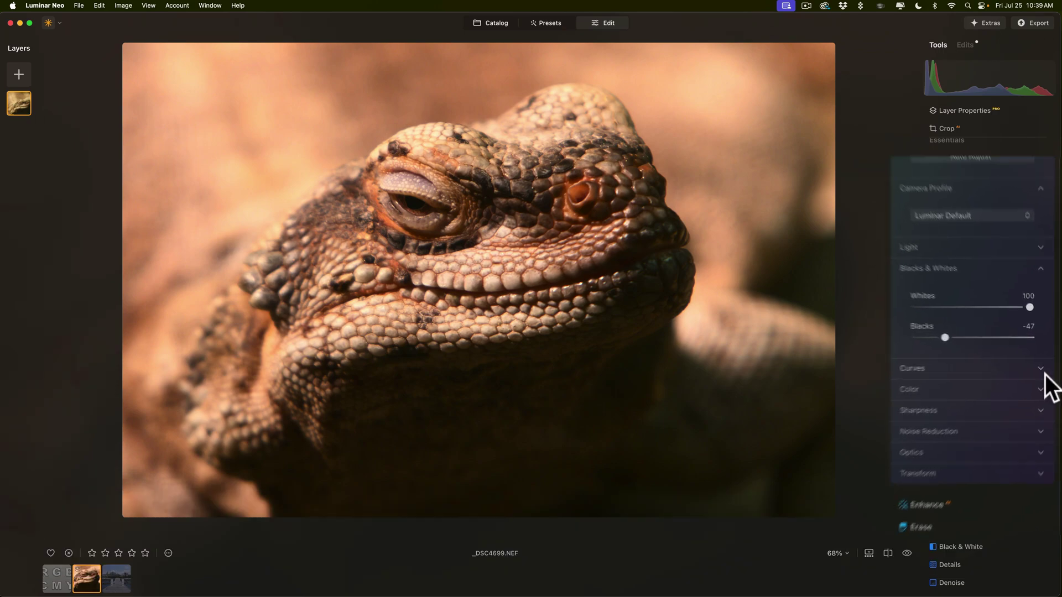
pyautogui.click(1023, 363)
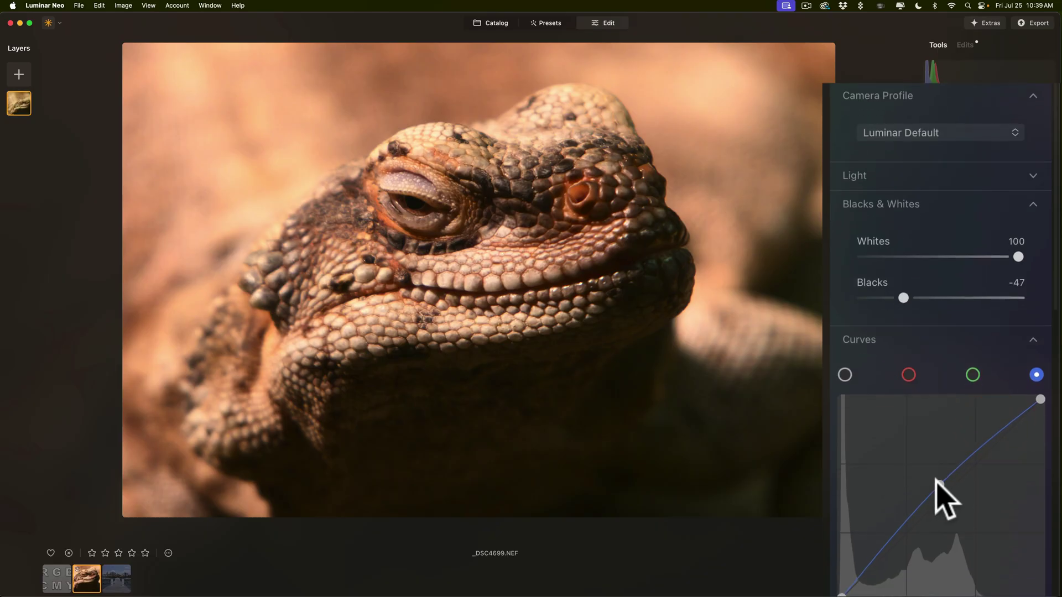
pyautogui.moveTo(939, 482); pyautogui.dragTo(937, 481)
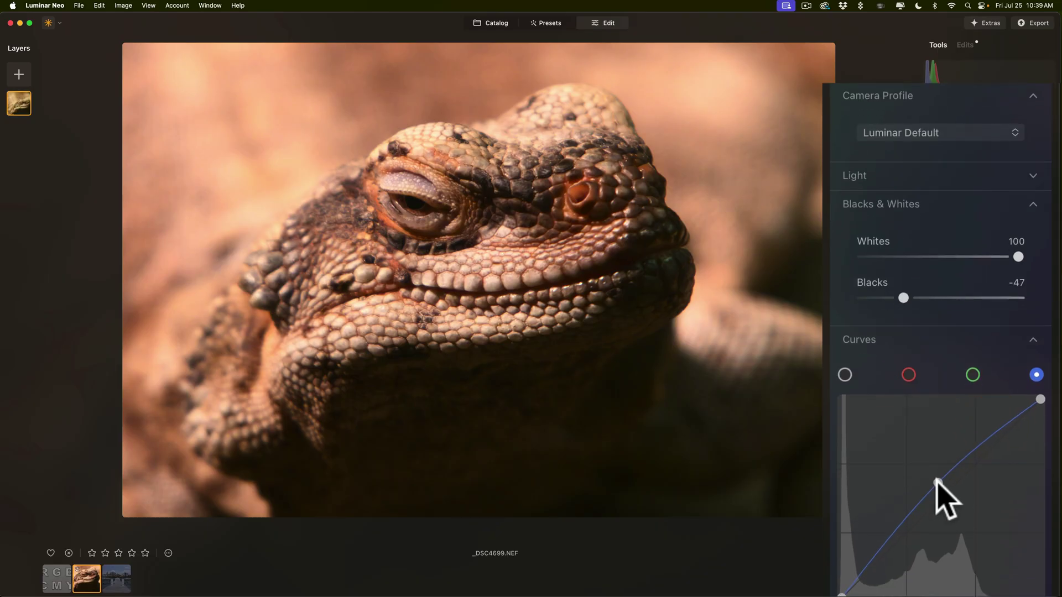
pyautogui.click(937, 482)
pyautogui.click(1032, 340)
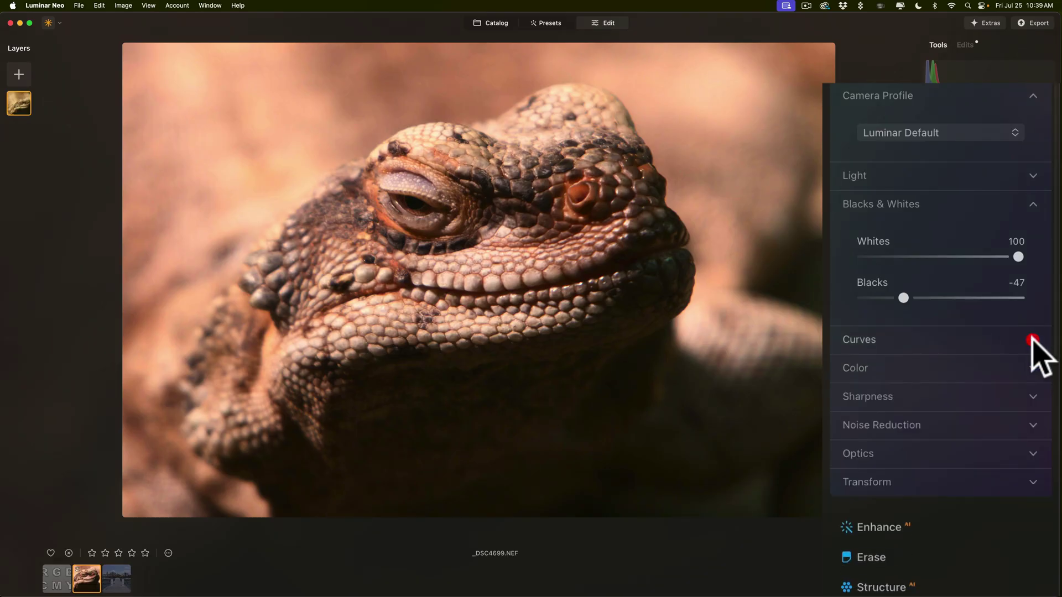
pyautogui.click(1033, 204)
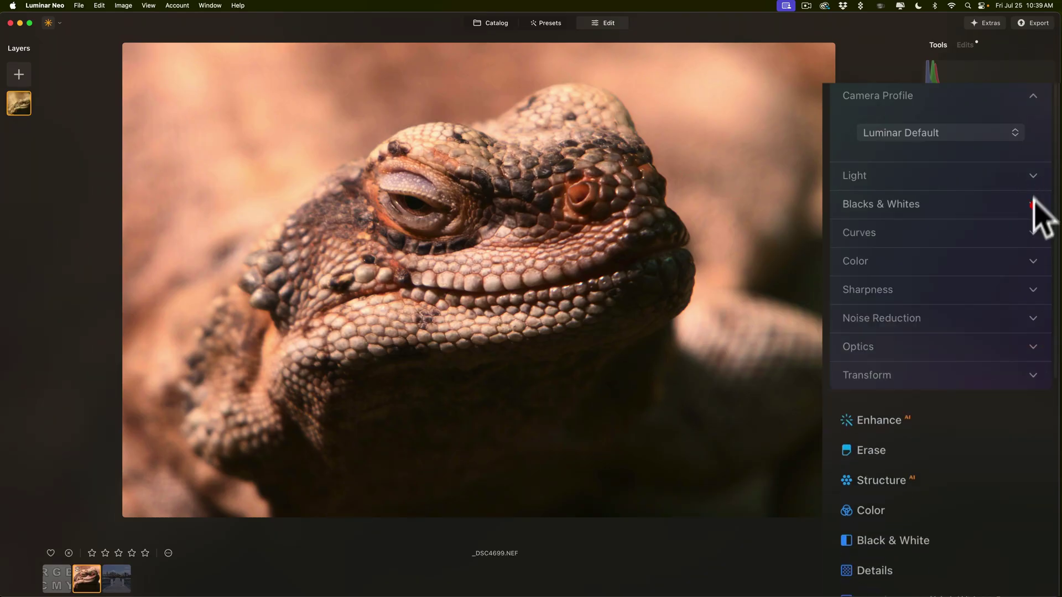
# Try Smart Contrast at 51 in Light, then reset it to 0
pyautogui.click(1033, 176)
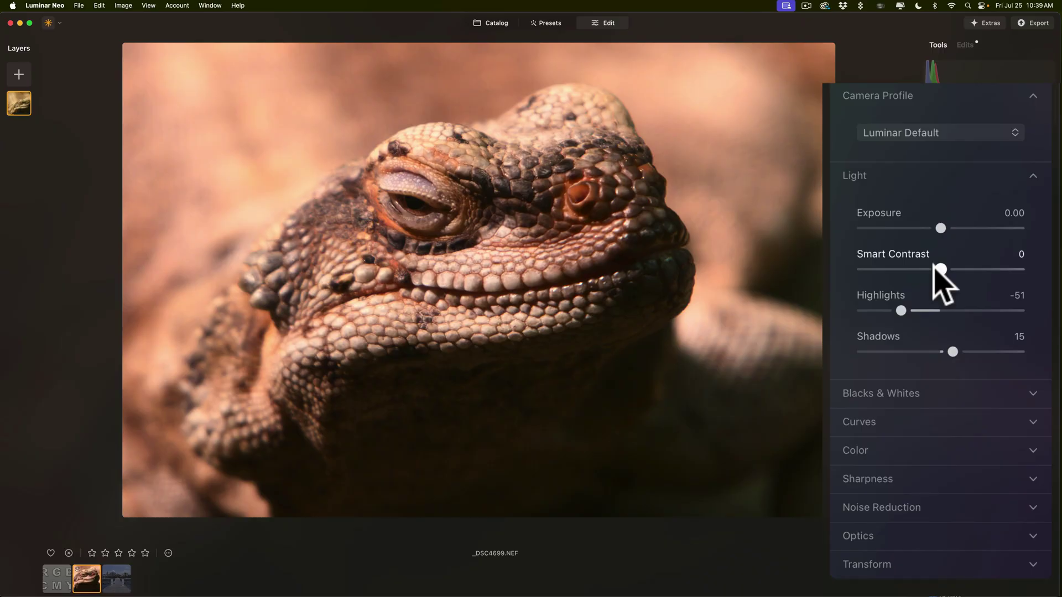
pyautogui.moveTo(940, 269); pyautogui.dragTo(982, 269)
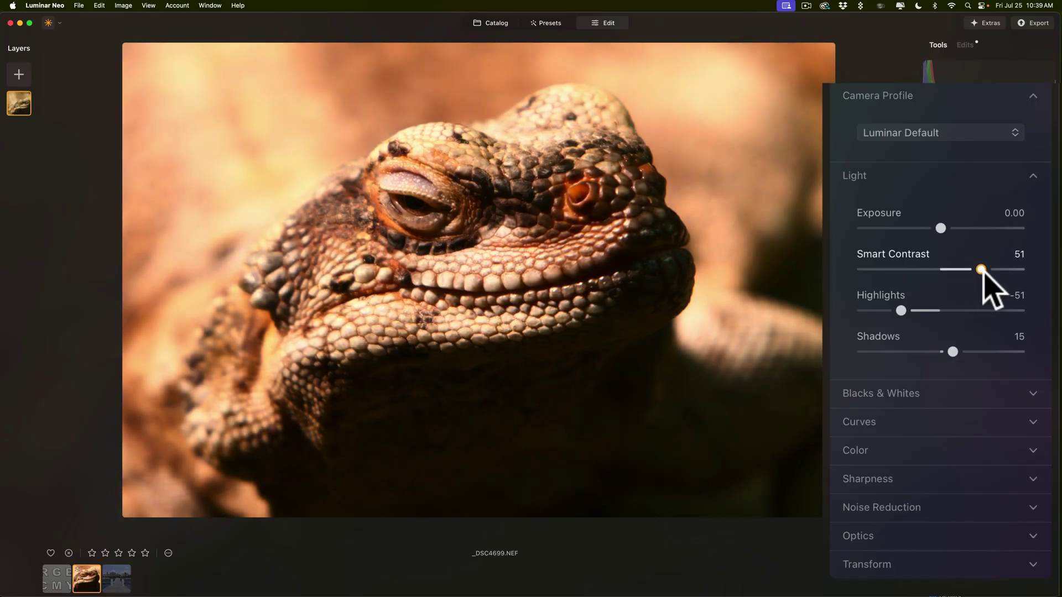
pyautogui.doubleClick(982, 270)
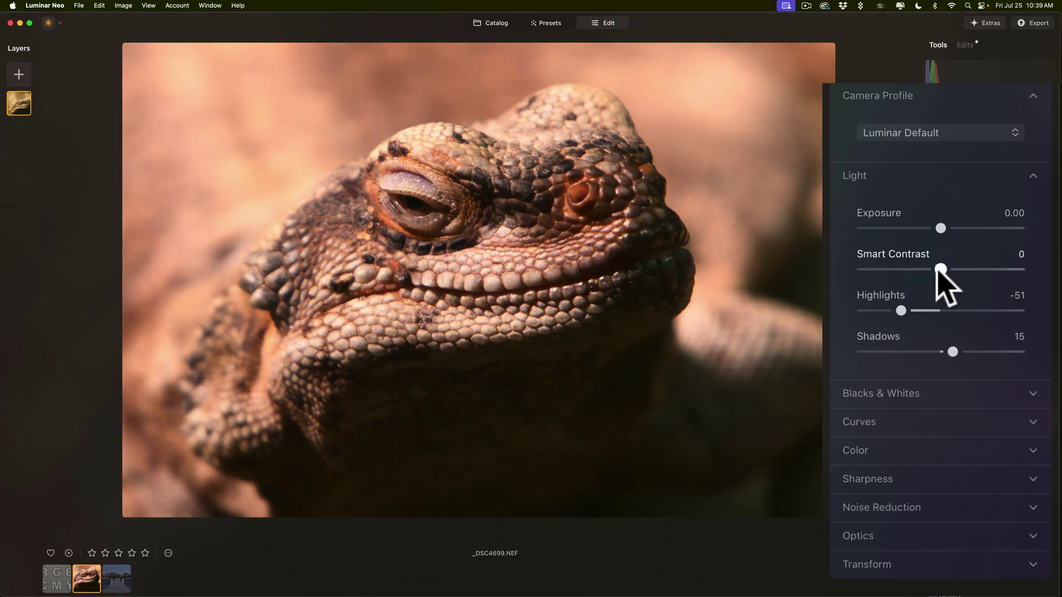
# Open Details and set Small Details 23, Medium Details 18 and Large Details 11
pyautogui.click(1032, 176)
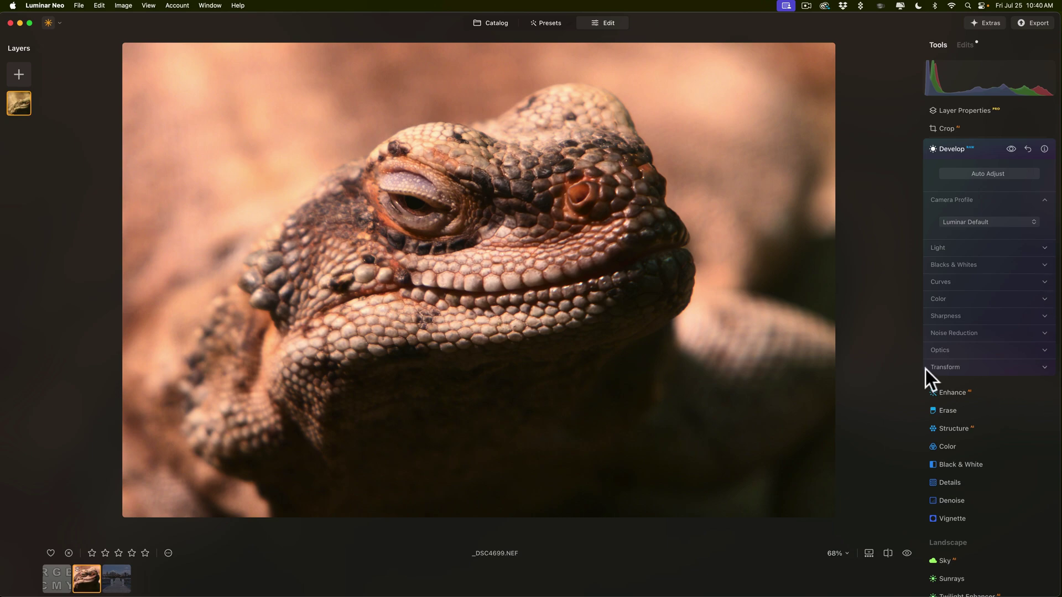
pyautogui.scroll(-1, 1004, 437)
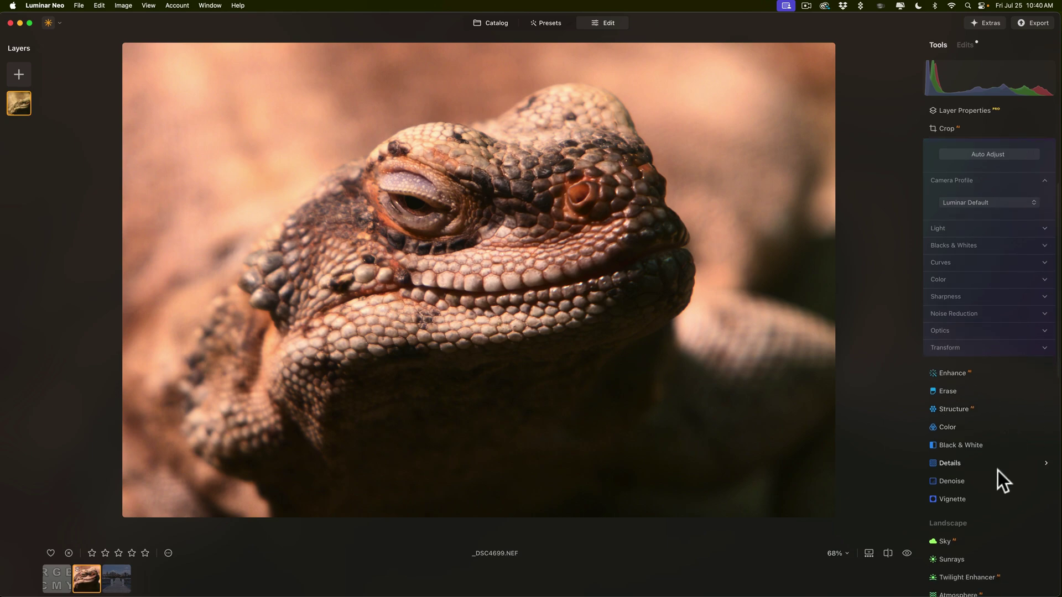
pyautogui.click(961, 463)
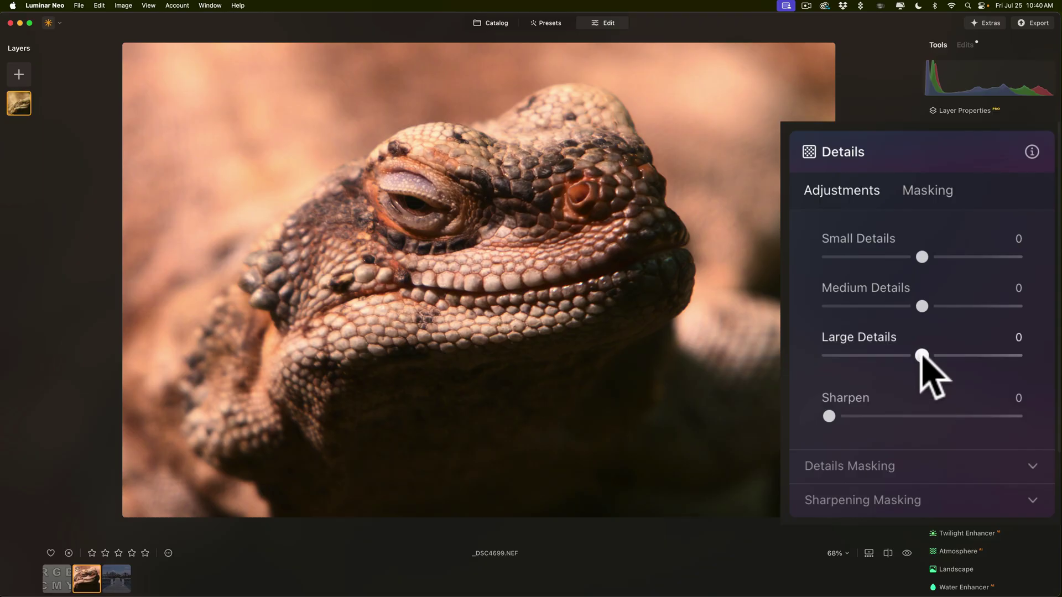
pyautogui.moveTo(919, 353); pyautogui.dragTo(943, 372)
pyautogui.moveTo(919, 305); pyautogui.dragTo(940, 265)
pyautogui.scroll(5, 894, 160)
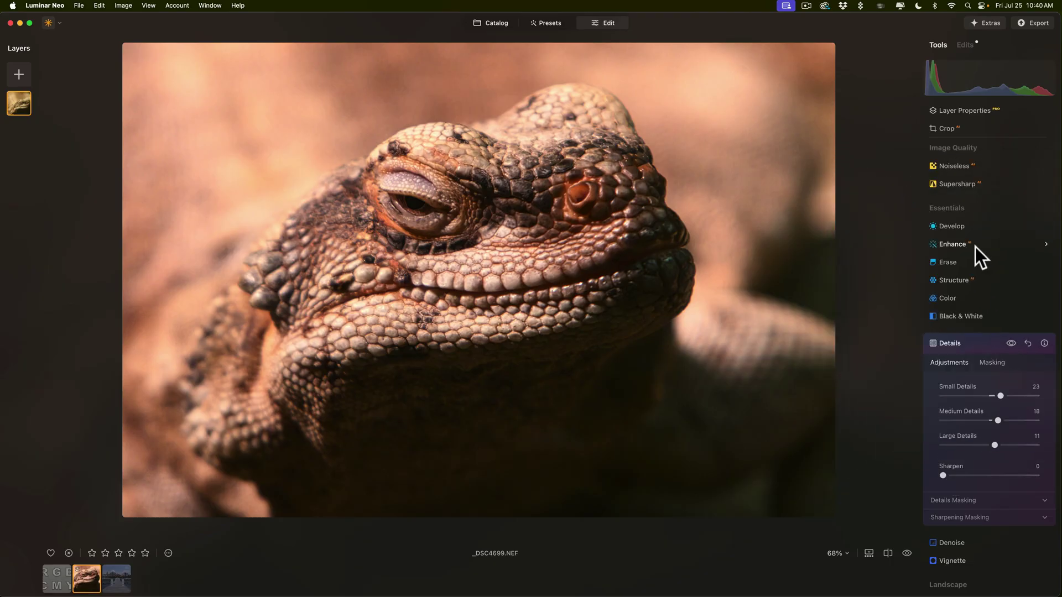
# Lift the lizard photo's Shadows from 15 to 37 in the applied Develop edit, keeping Highlights at -51
pyautogui.click(990, 340)
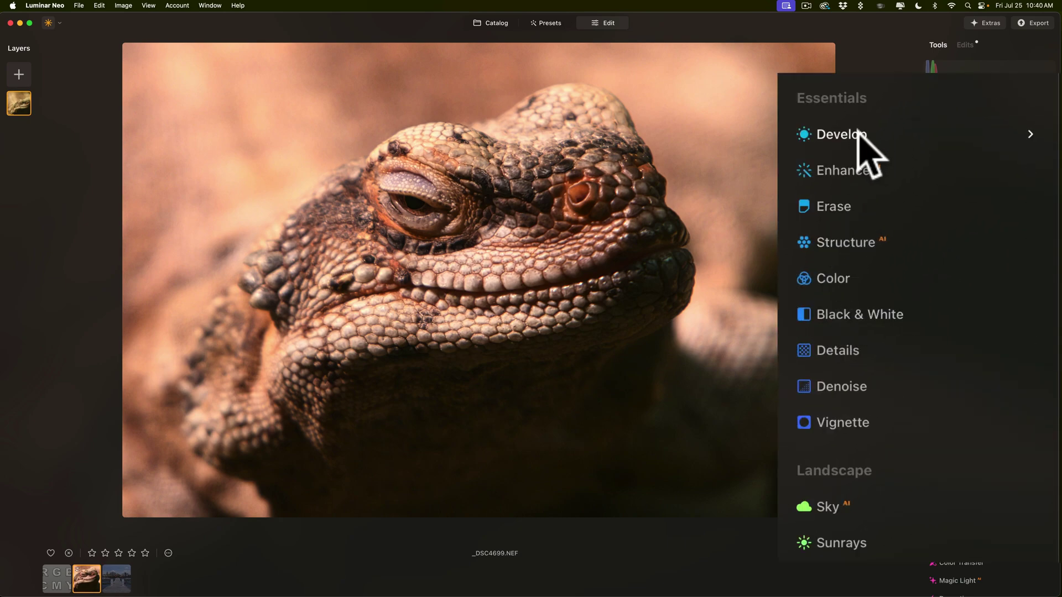
pyautogui.click(859, 134)
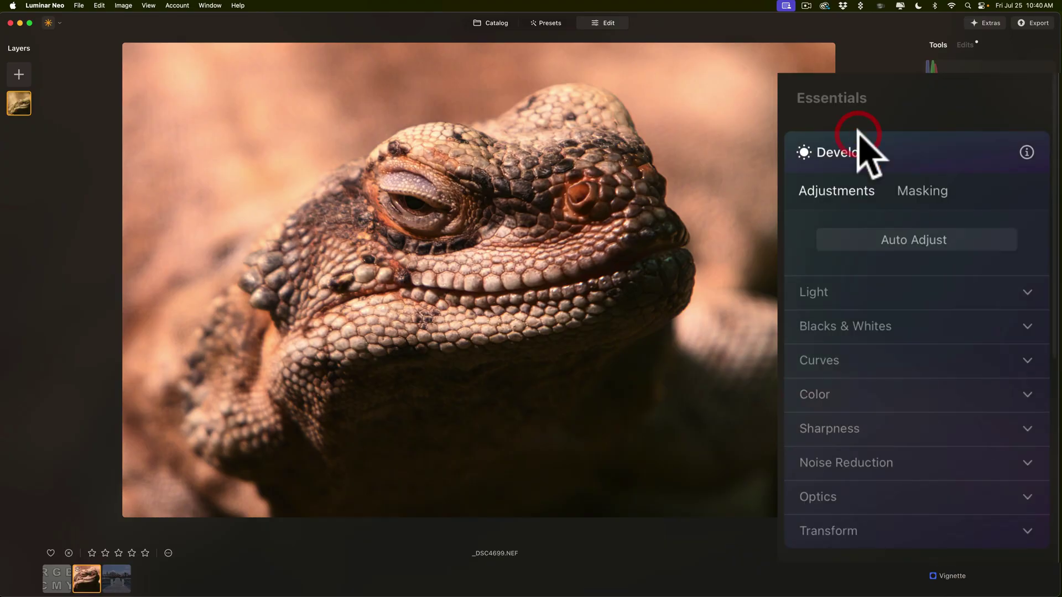
pyautogui.click(1027, 292)
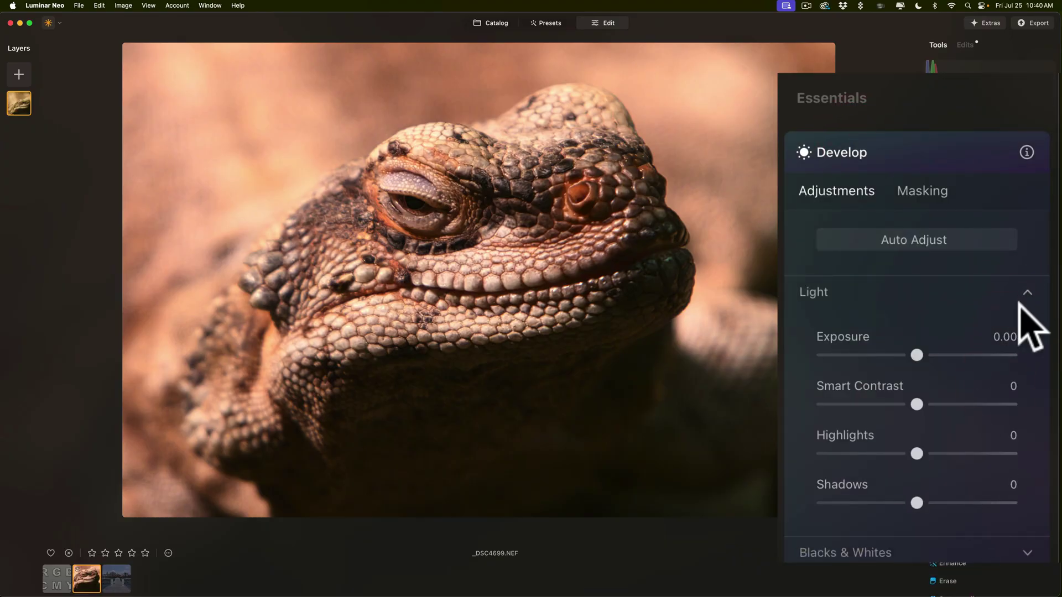
pyautogui.click(1024, 292)
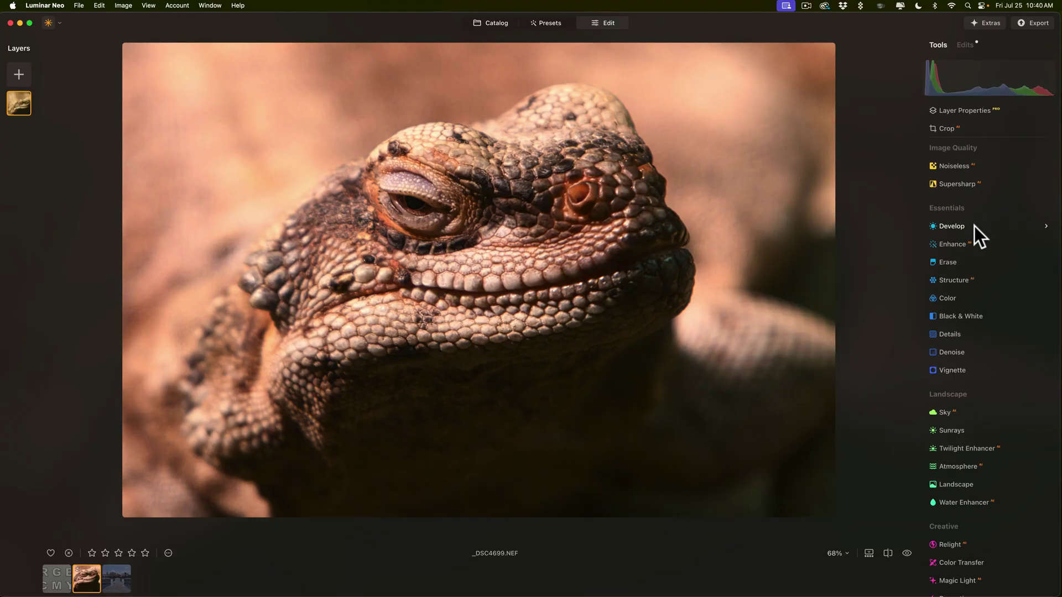
pyautogui.click(967, 45)
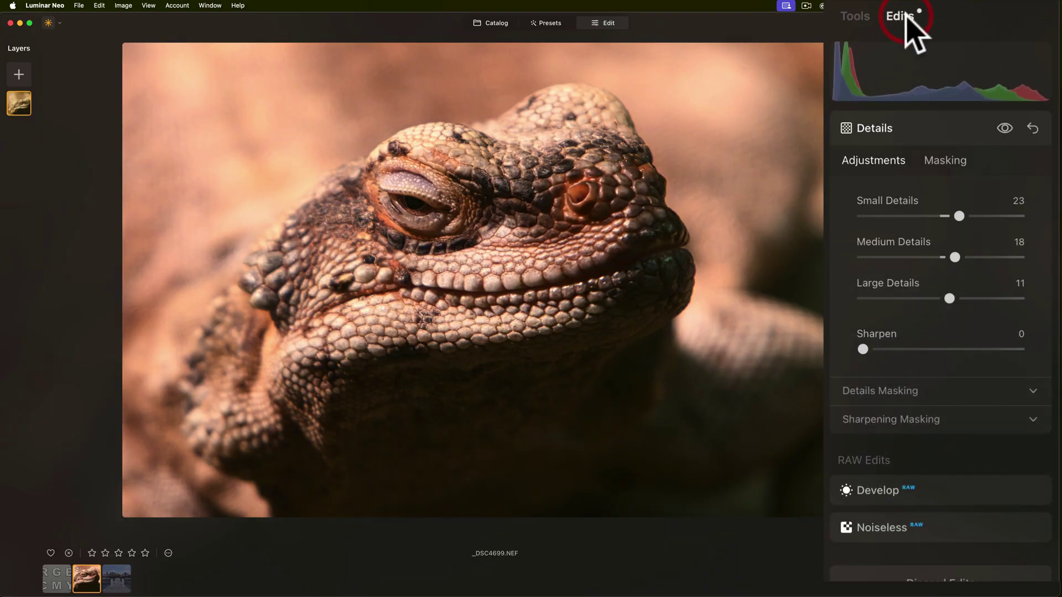
pyautogui.click(938, 481)
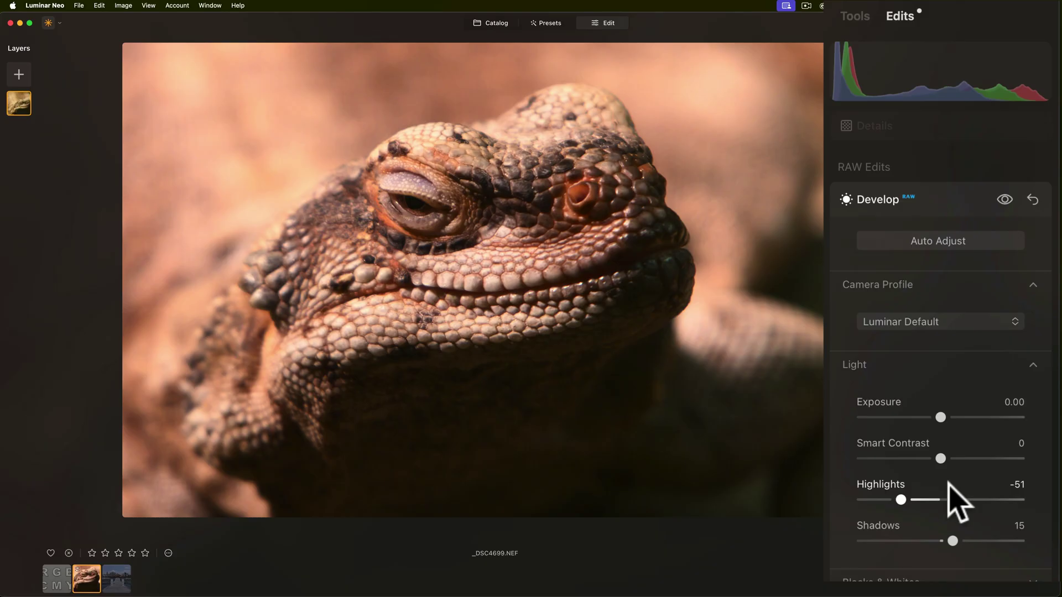
pyautogui.moveTo(947, 539); pyautogui.dragTo(967, 540)
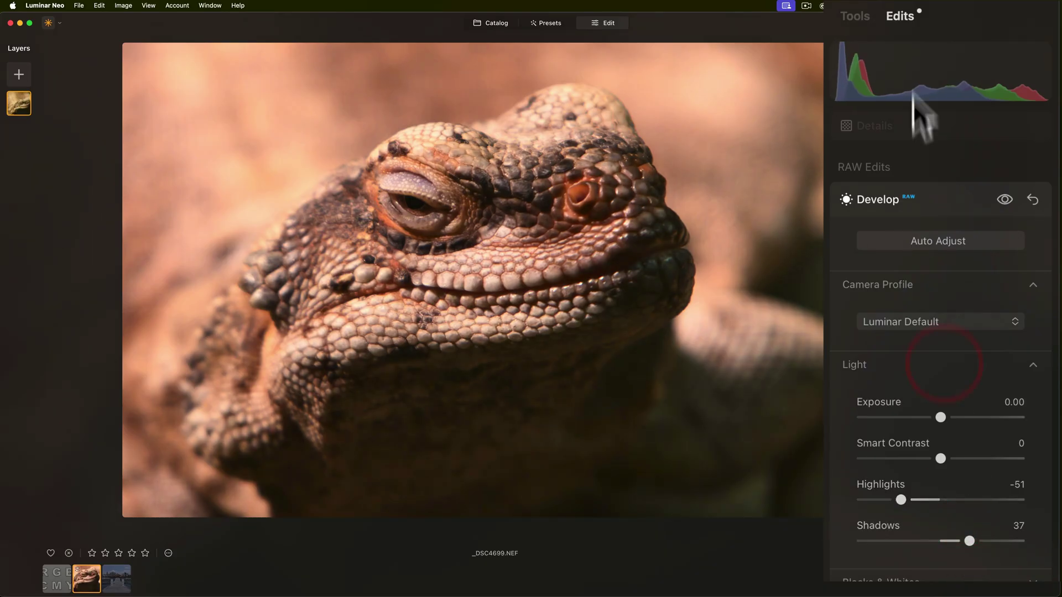
pyautogui.click(960, 202)
# Apply a Vignette with Amount -44 at Size 50 to darken the lizard photo's edges
pyautogui.click(910, 128)
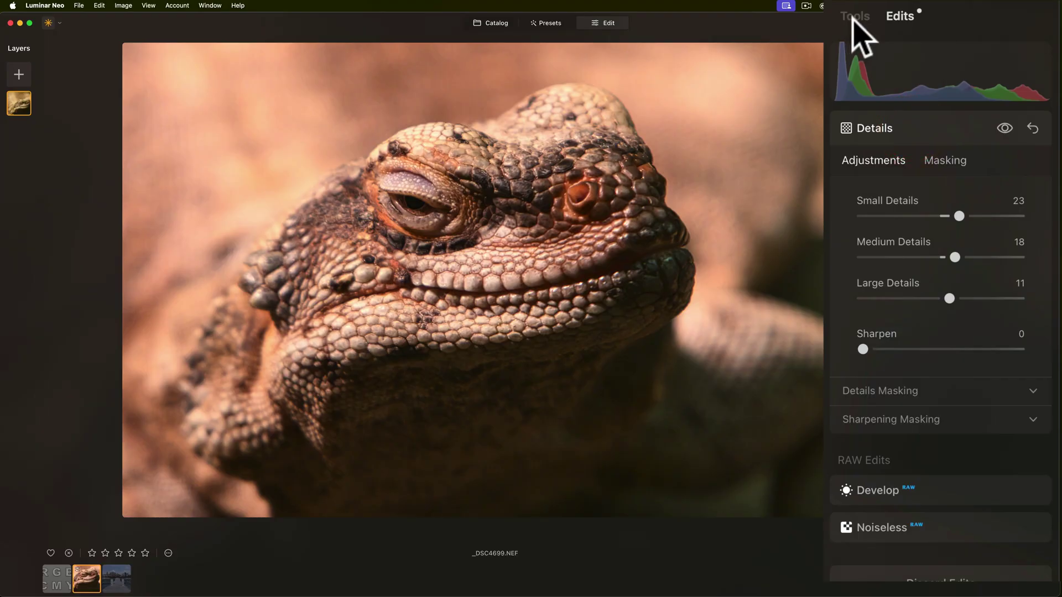
pyautogui.click(853, 16)
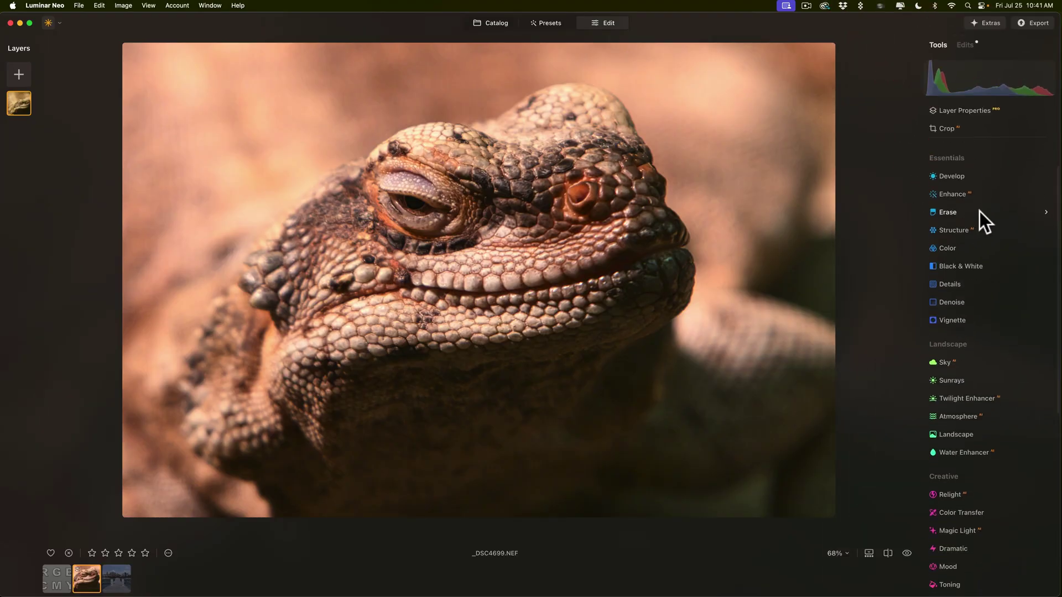
pyautogui.scroll(-5, 980, 211)
pyautogui.scroll(4, 979, 210)
pyautogui.scroll(2, 980, 211)
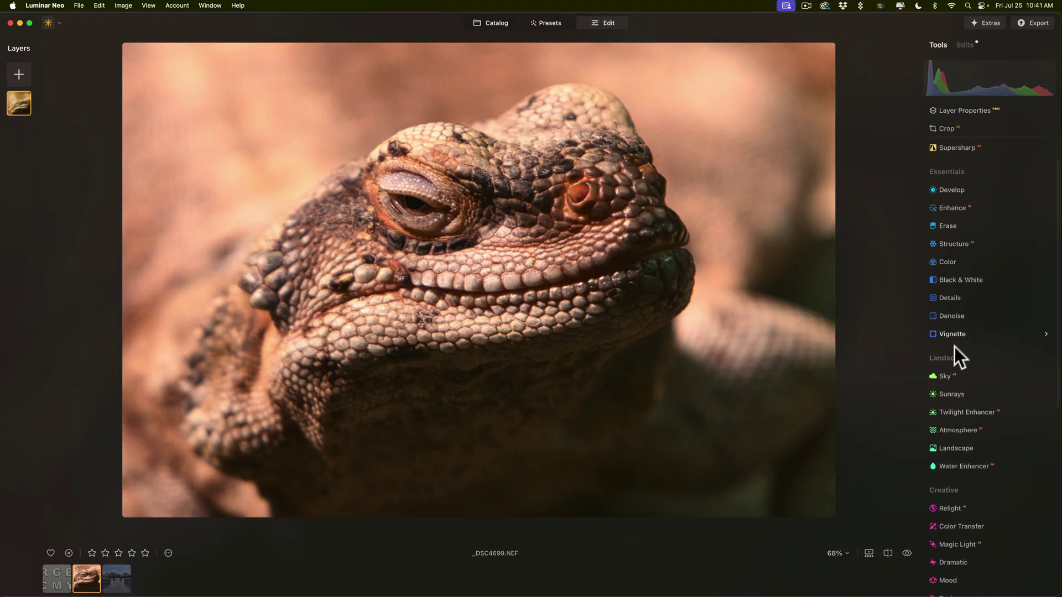
pyautogui.click(946, 335)
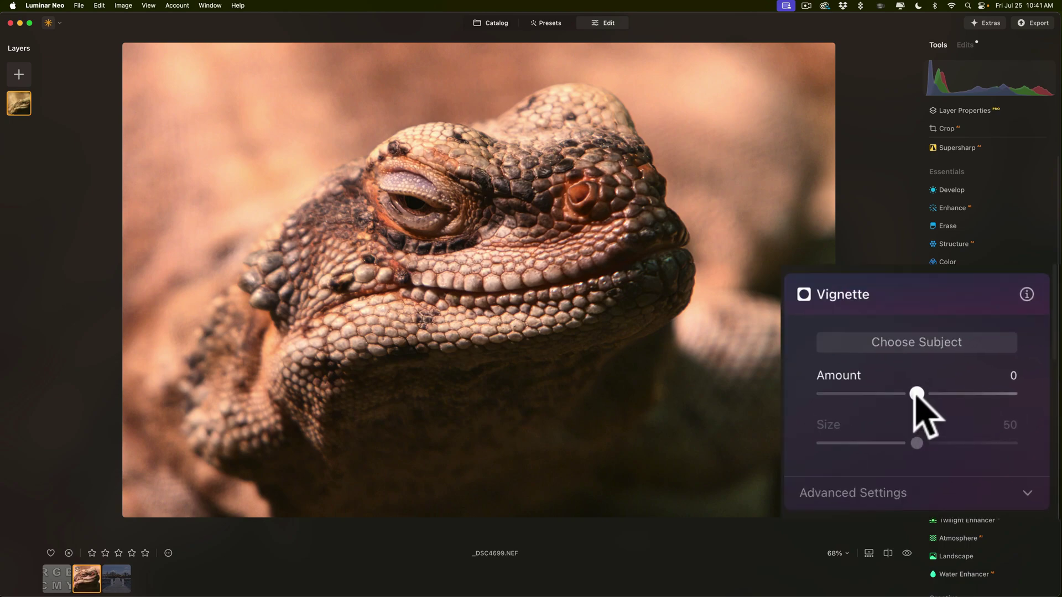
pyautogui.moveTo(988, 383); pyautogui.dragTo(986, 383)
pyautogui.moveTo(911, 392); pyautogui.dragTo(872, 391)
pyautogui.click(984, 346)
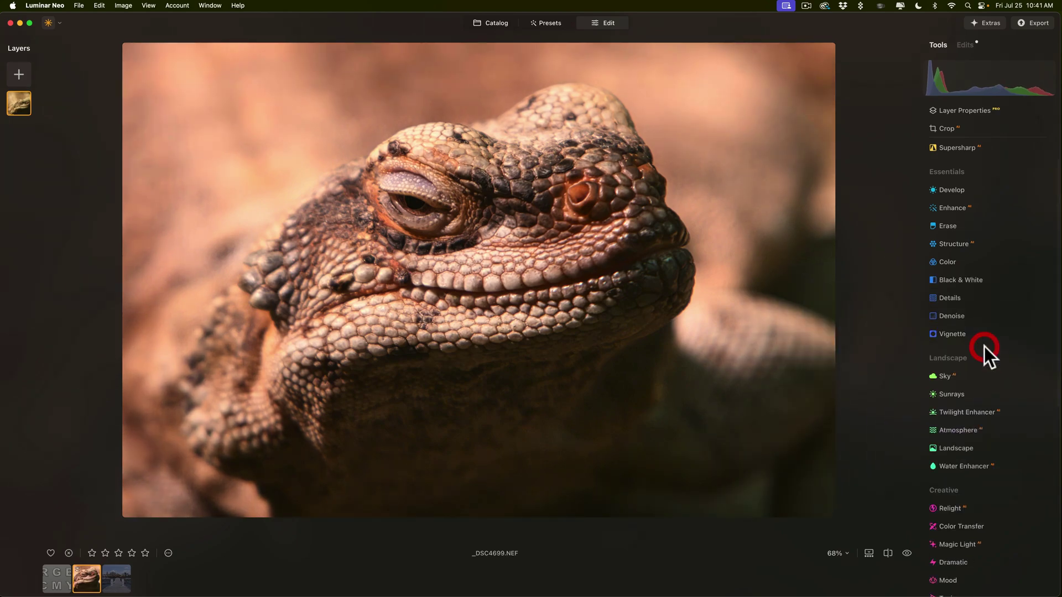
# Compare the edited lizard with its original, then open the dock photo DSCF2746.raf
pyautogui.press('\\')
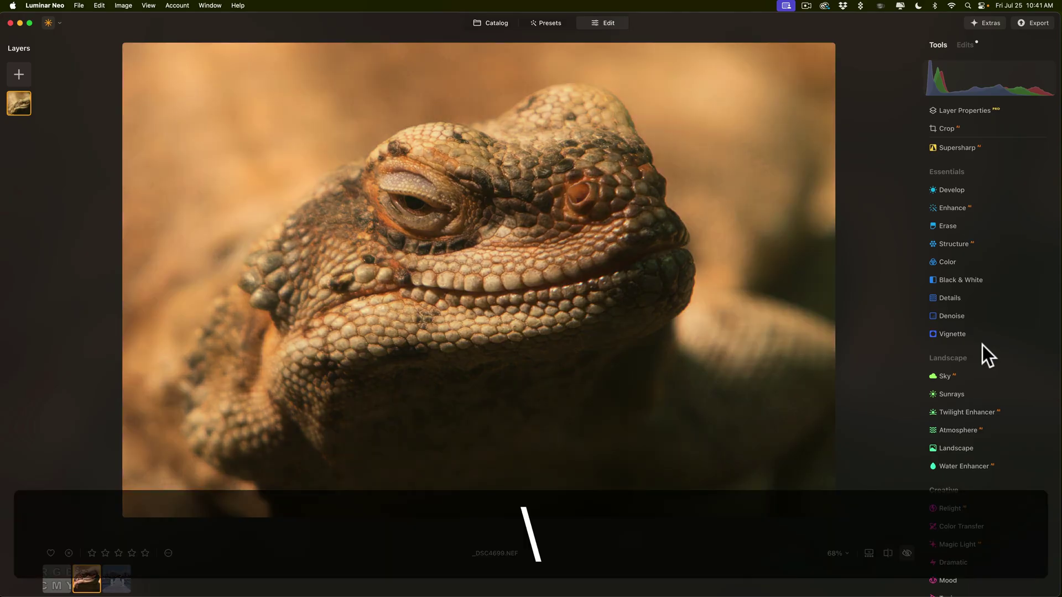
pyautogui.press('\\')
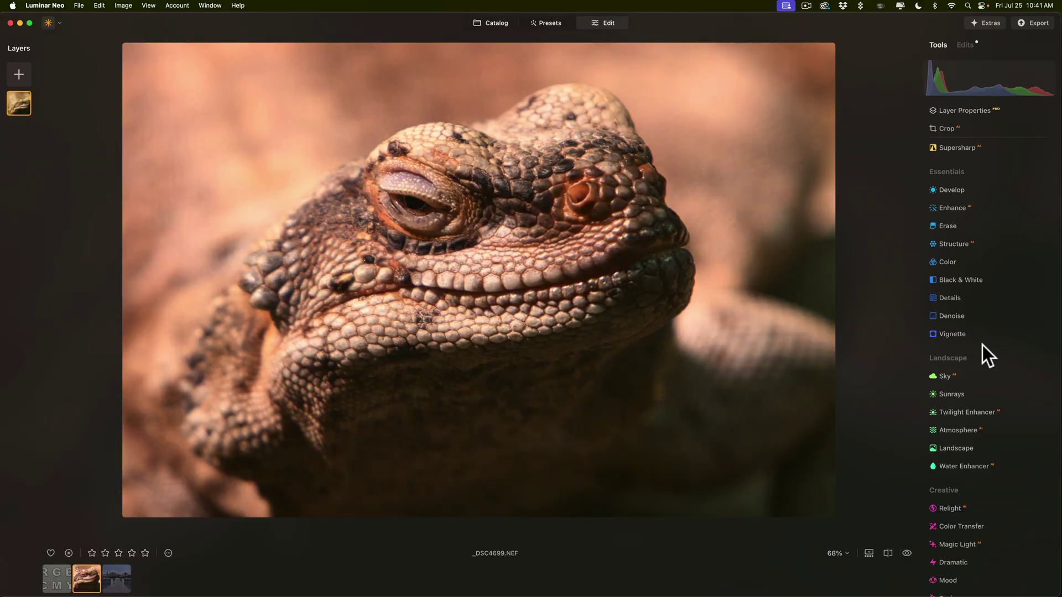
pyautogui.click(119, 581)
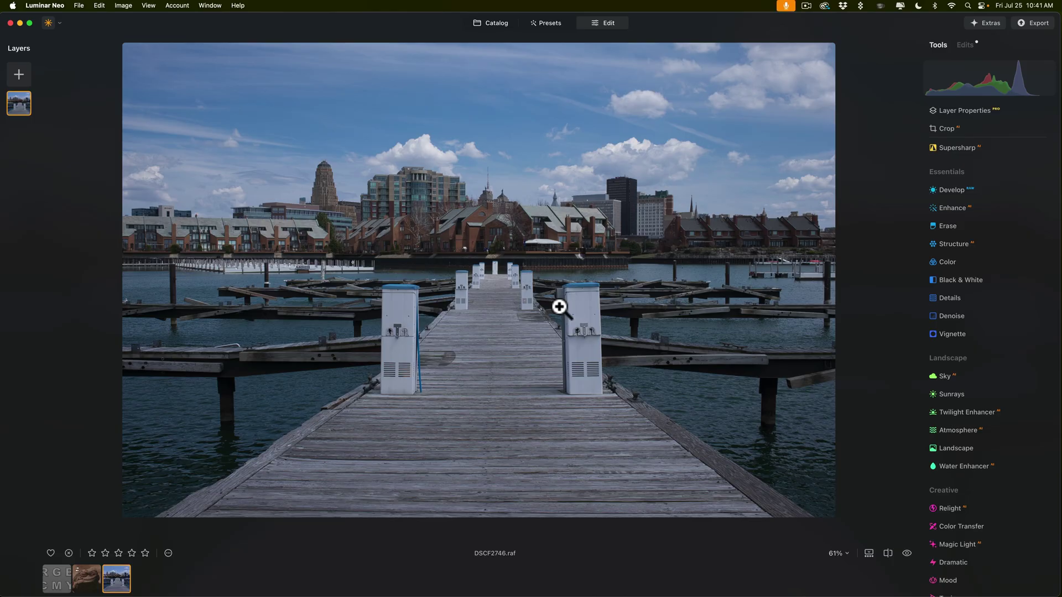
# Straighten the dock photo by about 1° and crop it to 4707 × 3138 at Original ratio
pyautogui.click(947, 129)
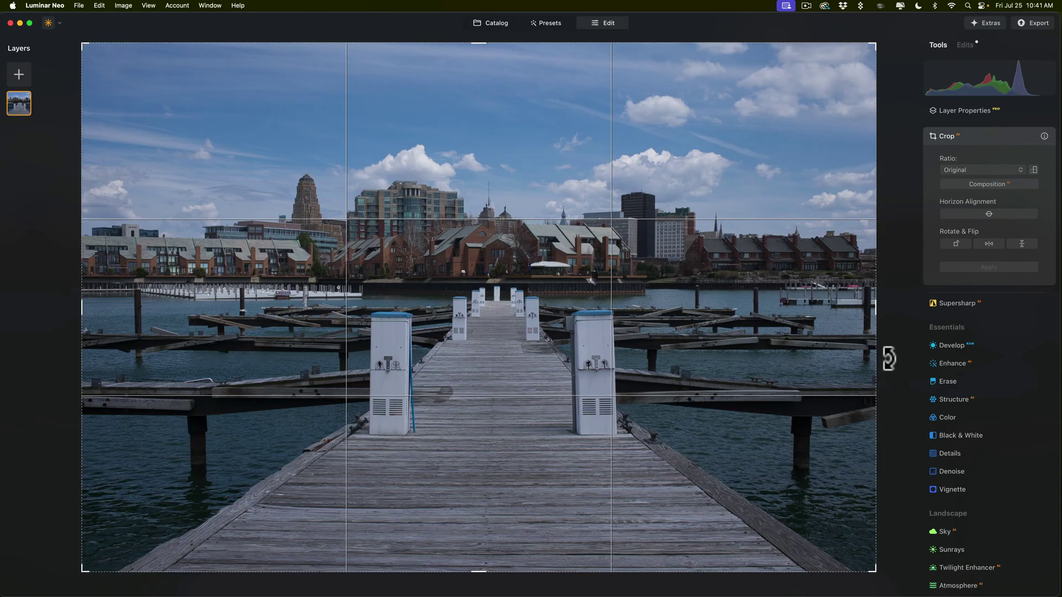
pyautogui.moveTo(889, 358); pyautogui.dragTo(888, 351)
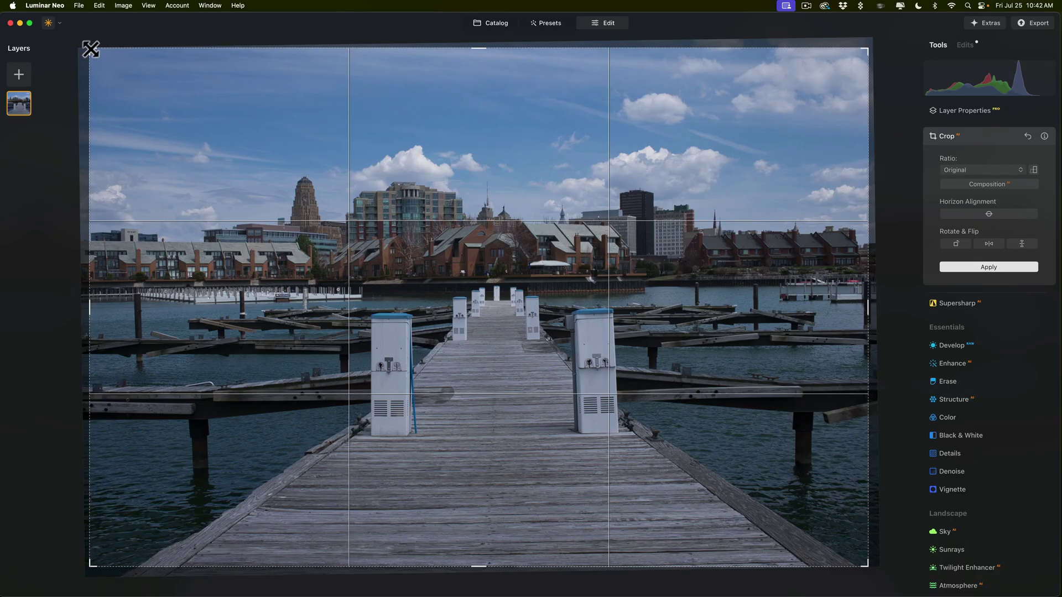
pyautogui.moveTo(91, 48); pyautogui.dragTo(105, 63)
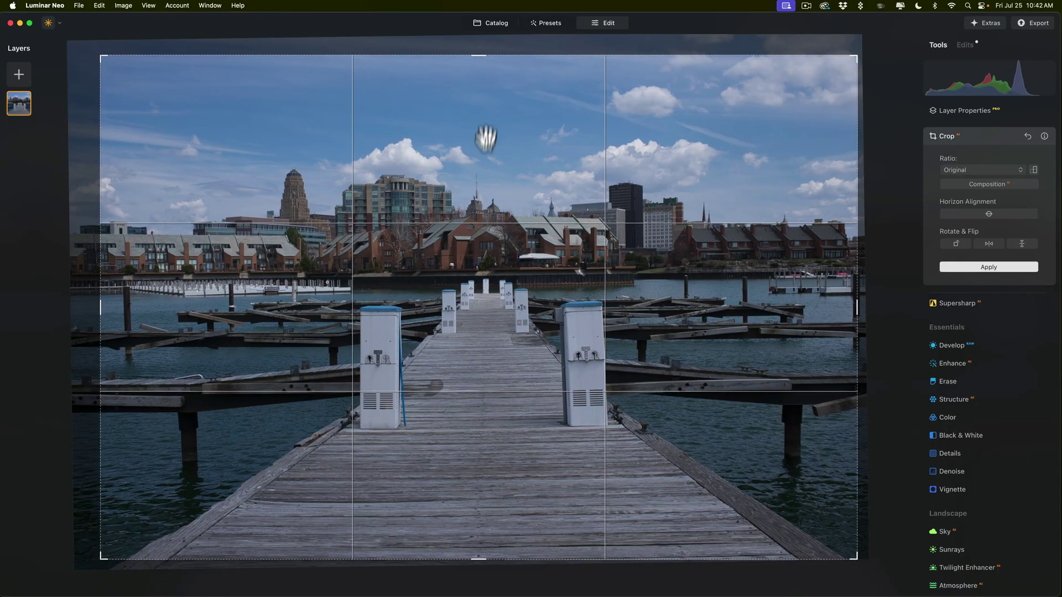
pyautogui.click(987, 265)
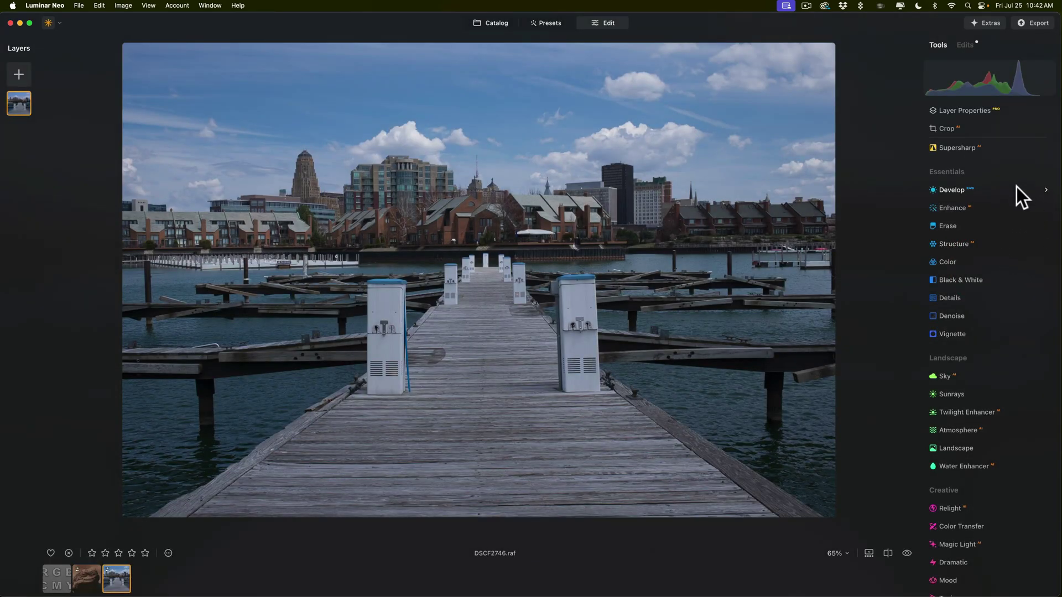
# Expand Develop for the dock photo and scroll through its Camera Profile, Light and Curves sections
pyautogui.scroll(2, 1017, 187)
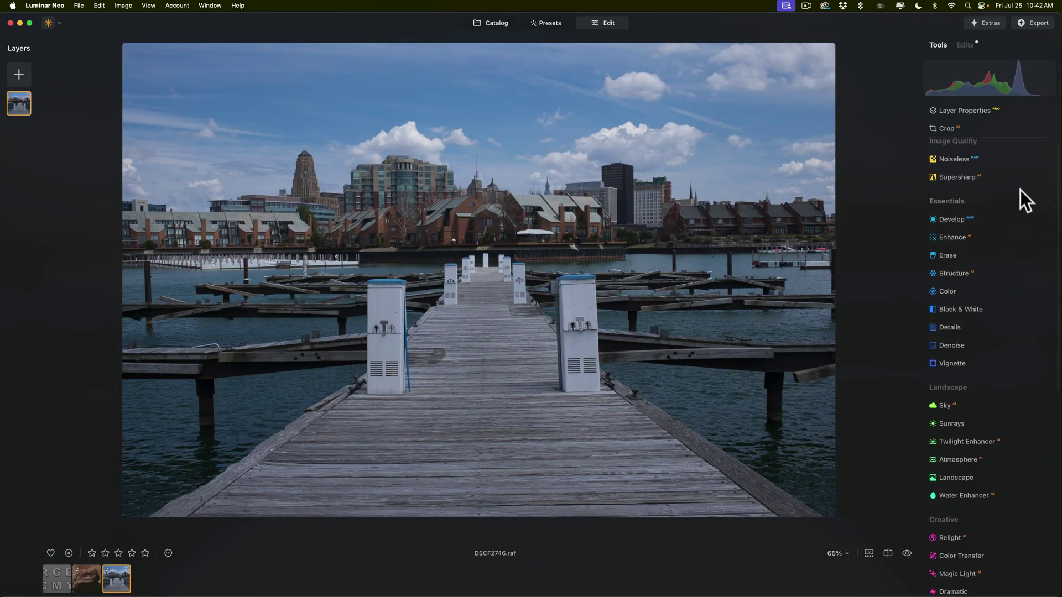
pyautogui.click(1004, 225)
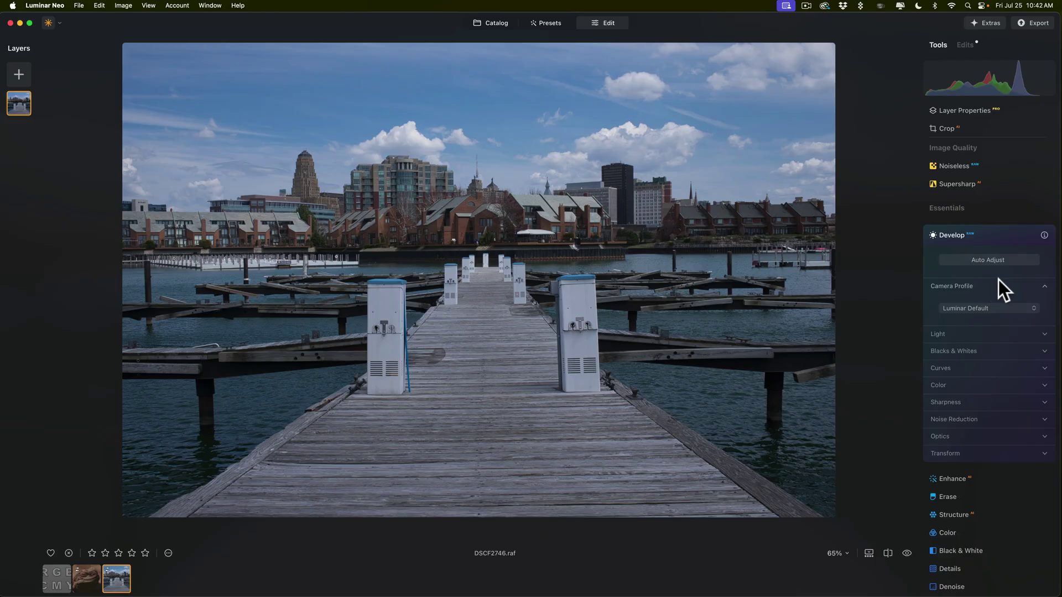
pyautogui.scroll(-2, 997, 280)
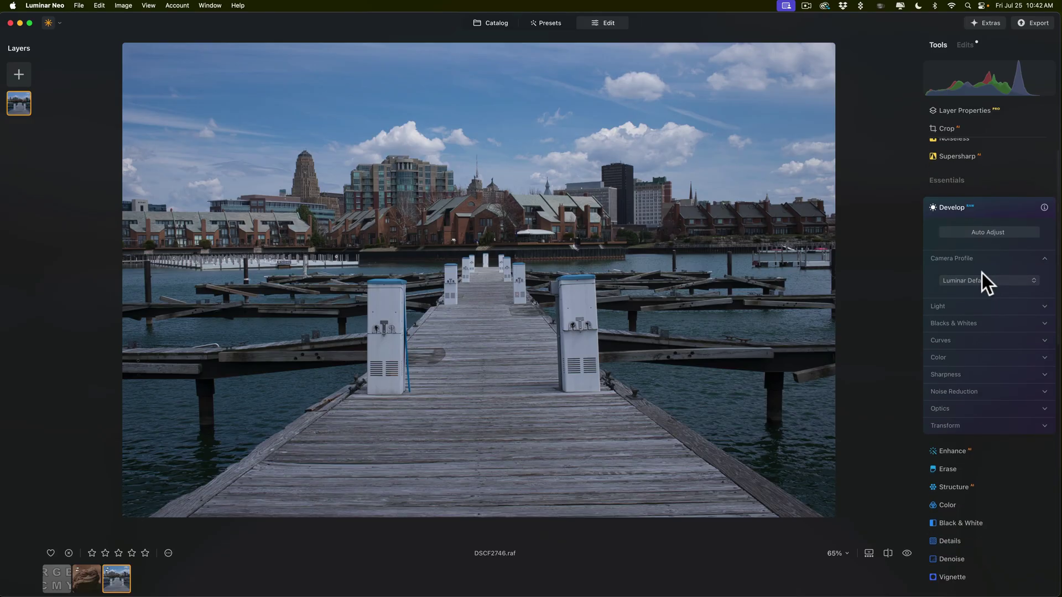
pyautogui.scroll(-2, 981, 273)
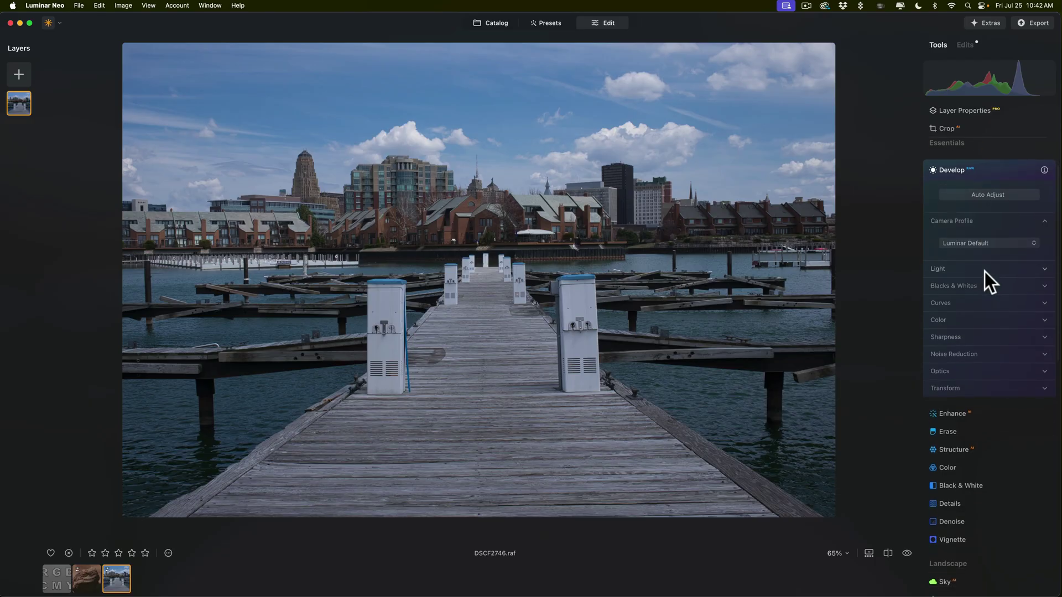
pyautogui.scroll(-2, 983, 272)
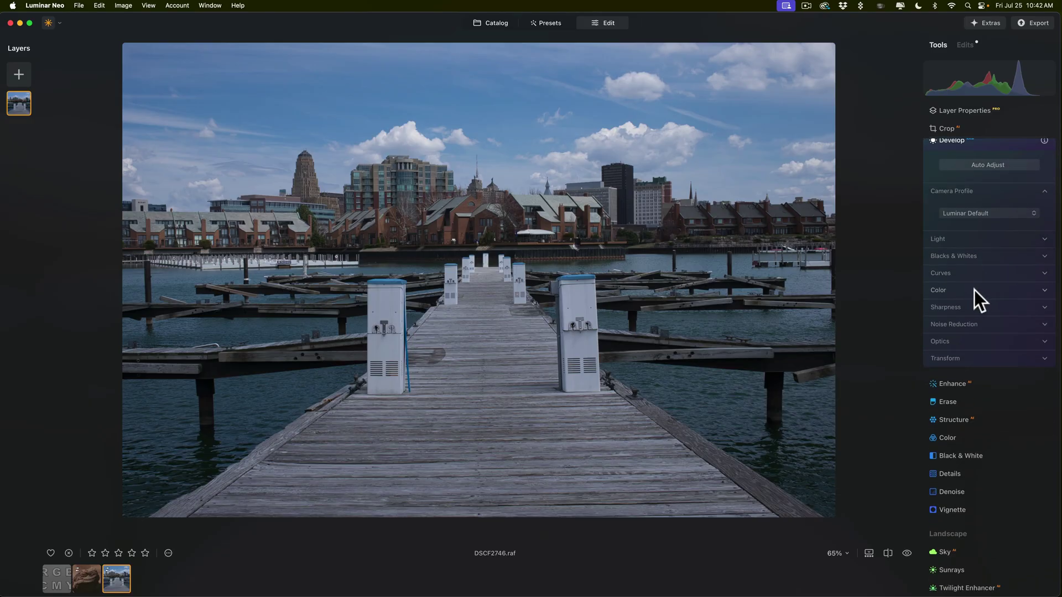
# Add a midtone point on the blue curve and pull it down to reduce the blue cast
pyautogui.click(1043, 272)
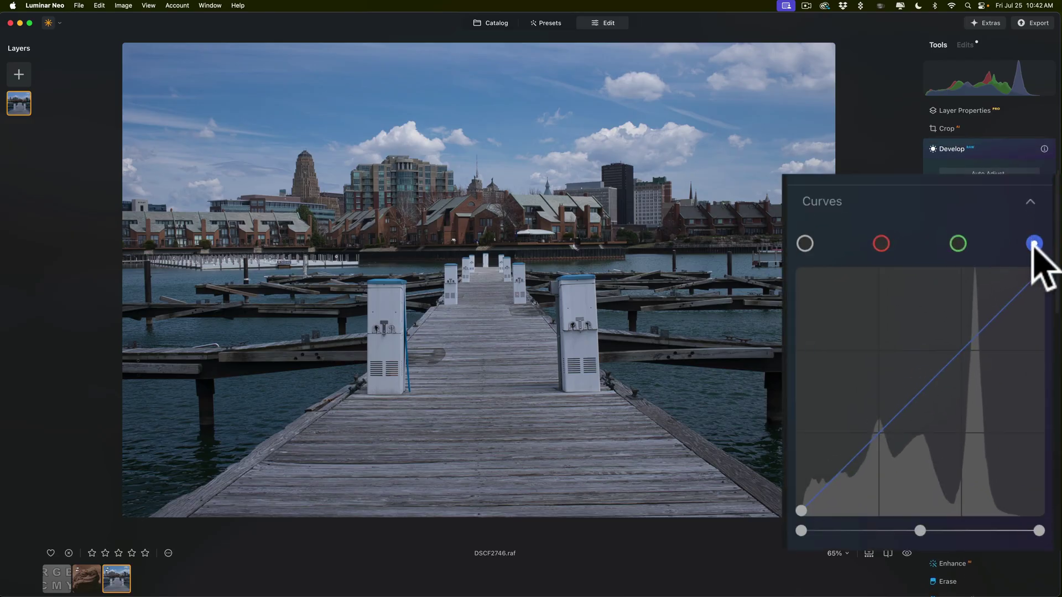
pyautogui.click(1015, 297)
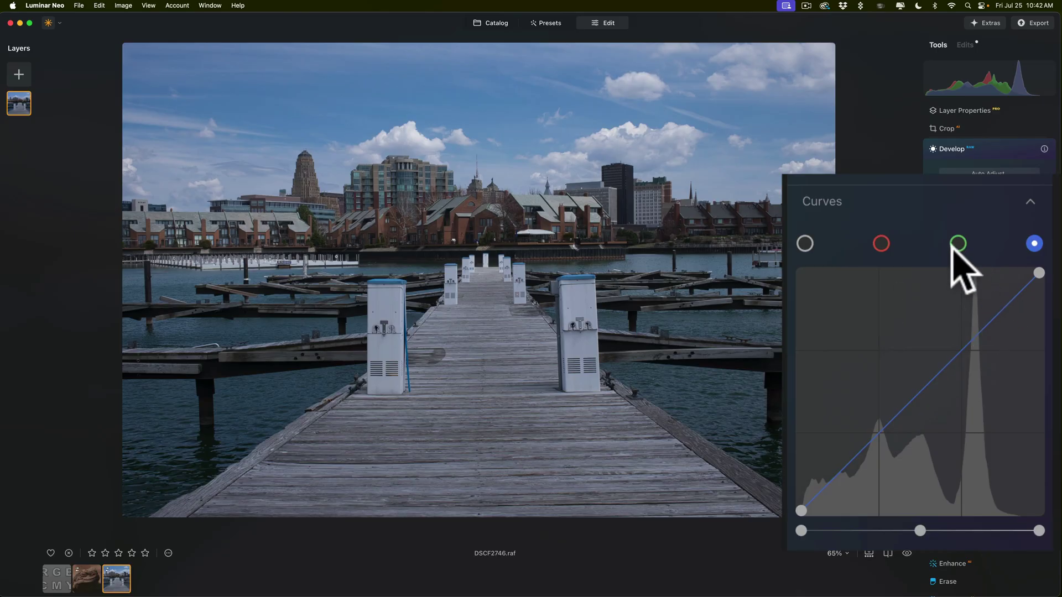
pyautogui.click(922, 388)
pyautogui.moveTo(922, 389); pyautogui.dragTo(928, 394)
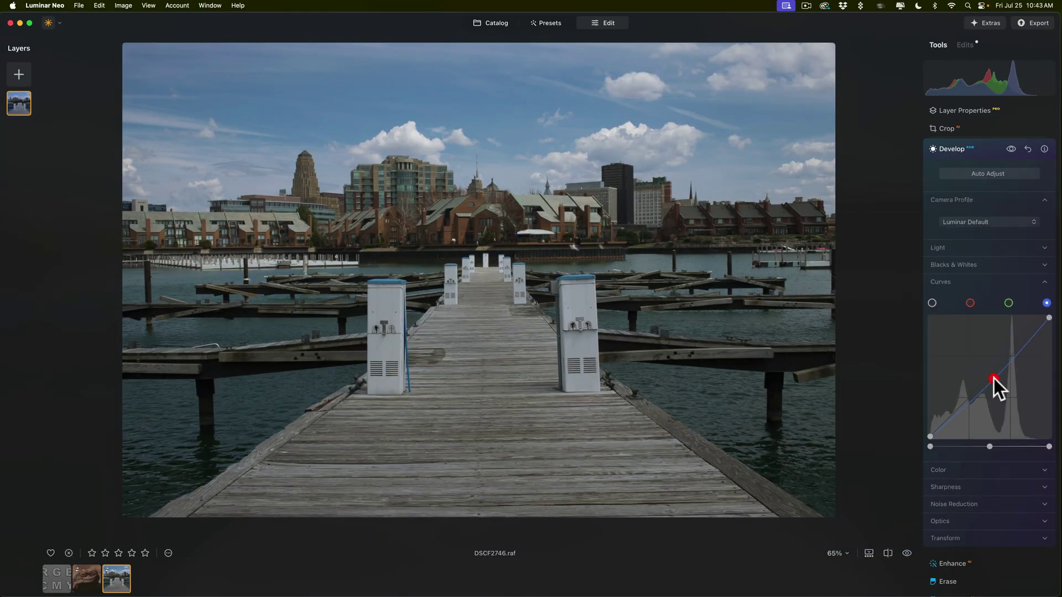
pyautogui.click(1044, 281)
# Set Highlights to -31 and Shadows to 27 in the Light section
pyautogui.click(1044, 247)
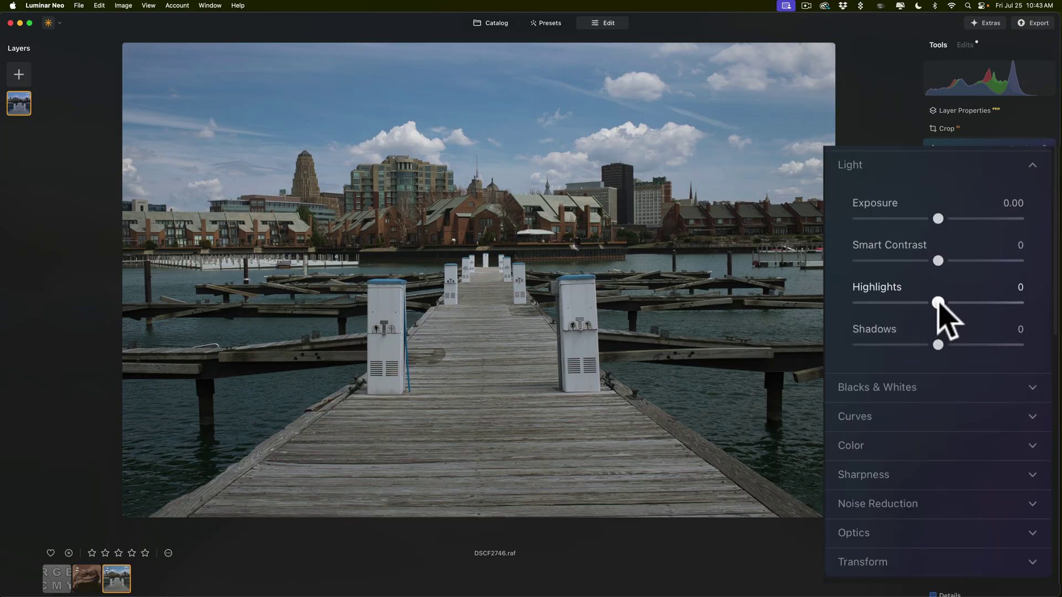
pyautogui.moveTo(938, 303); pyautogui.dragTo(913, 304)
pyautogui.moveTo(939, 344); pyautogui.dragTo(964, 345)
pyautogui.click(1031, 164)
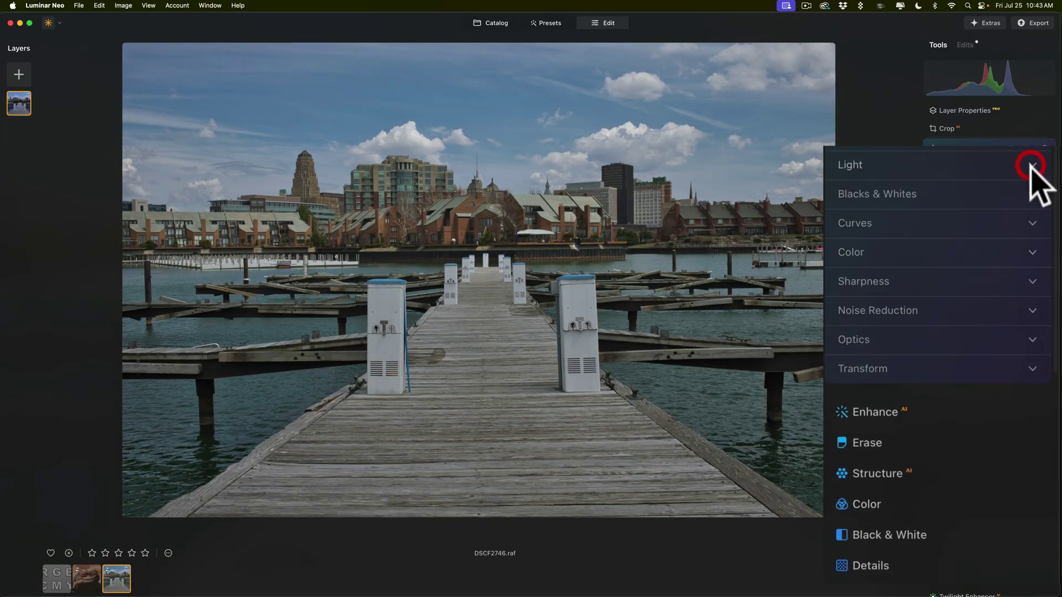
# With clipping warnings on, set Whites to 54 and Blacks to -67
pyautogui.click(1031, 192)
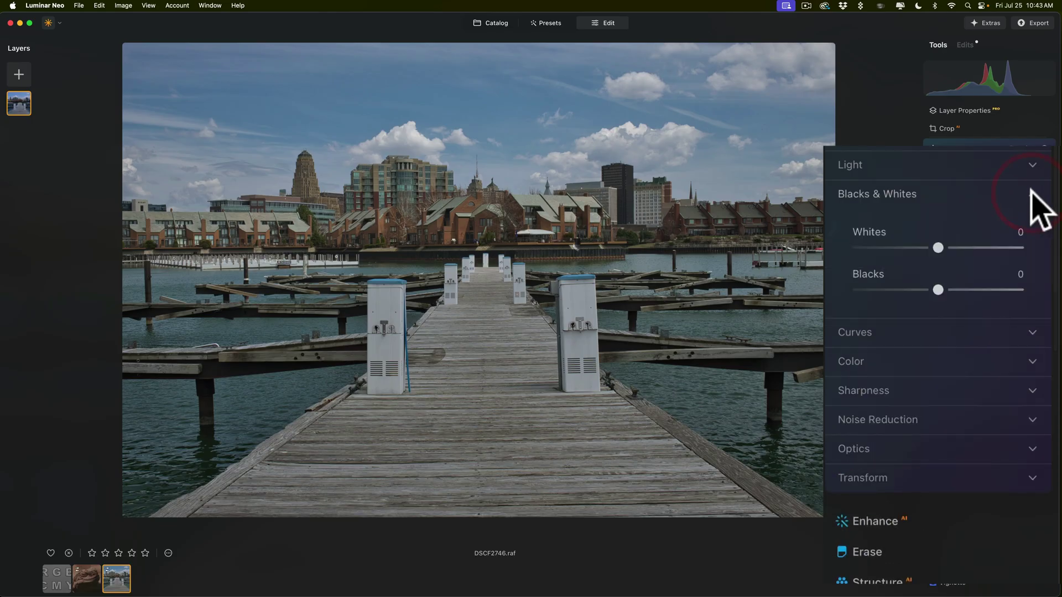
pyautogui.press('j')
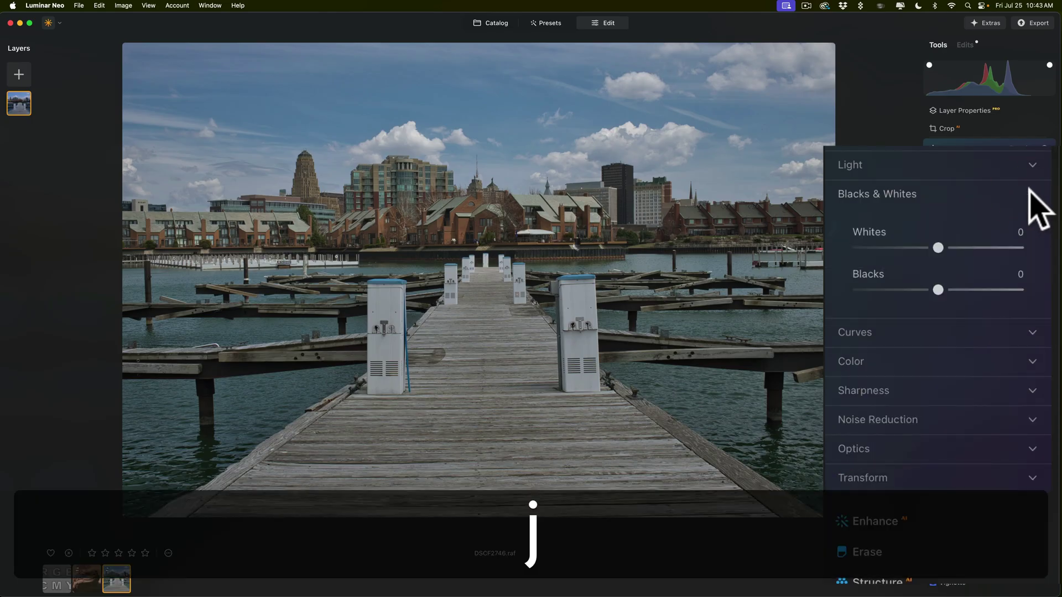
pyautogui.moveTo(937, 245); pyautogui.dragTo(981, 248)
pyautogui.moveTo(937, 289); pyautogui.dragTo(858, 284)
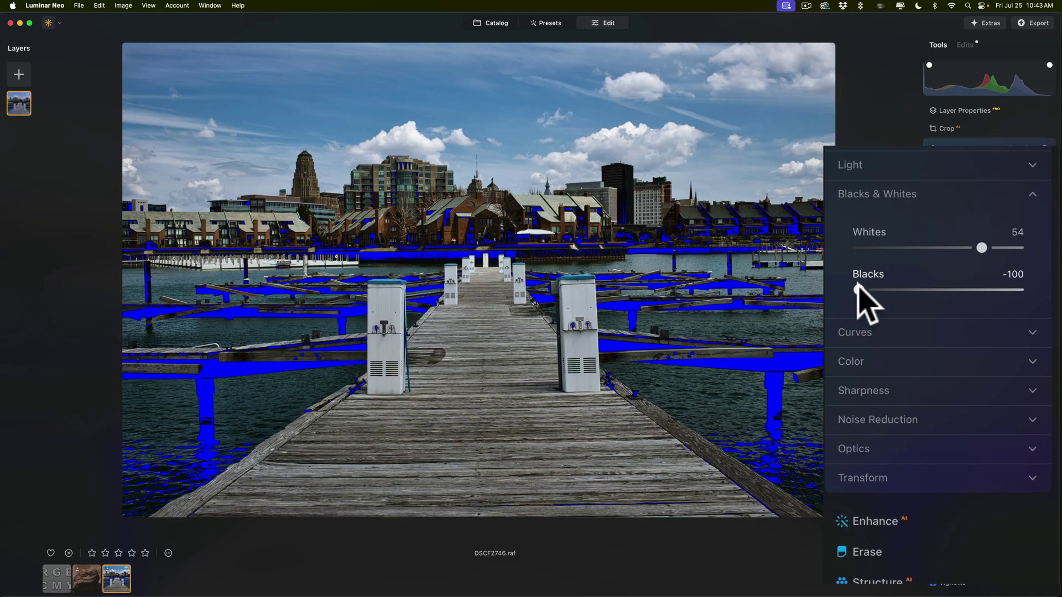
pyautogui.moveTo(858, 288); pyautogui.dragTo(916, 290)
pyautogui.click(1030, 191)
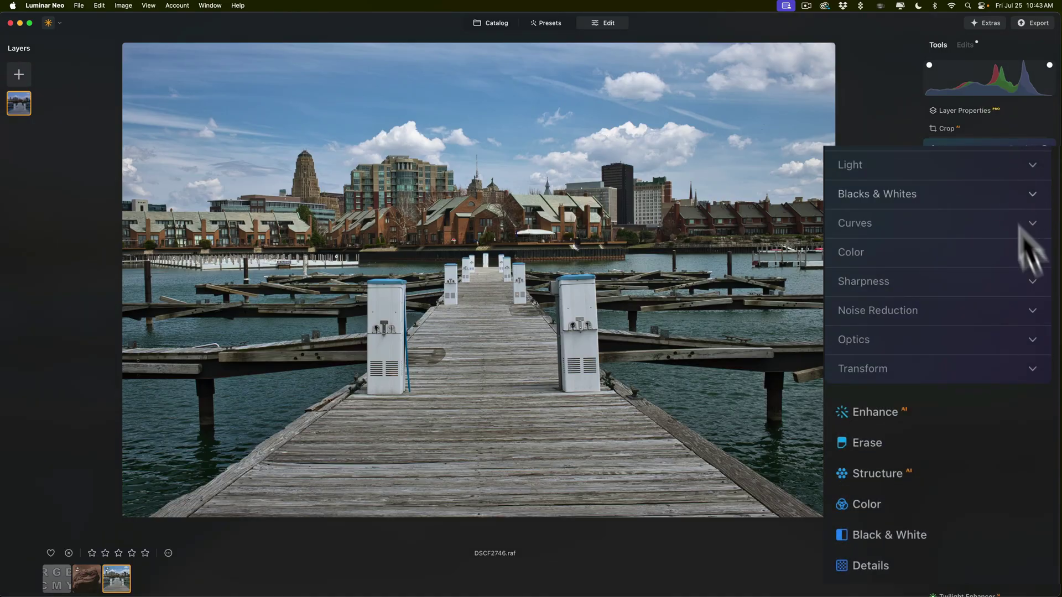
# Enable automatic distortion, chromatic aberration and defringe lens corrections
pyautogui.click(1030, 335)
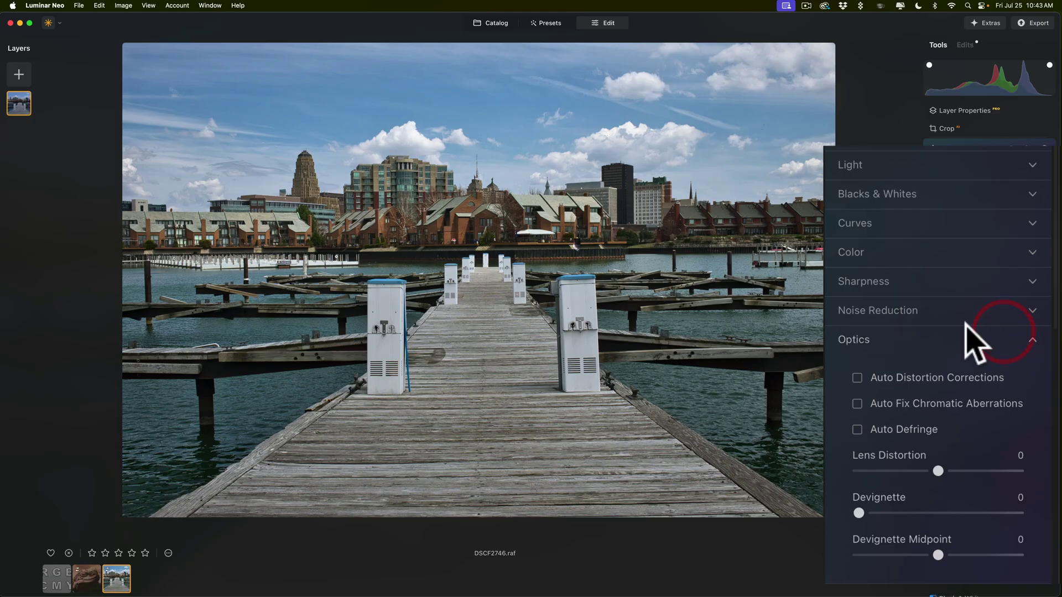
pyautogui.scroll(-3, 976, 344)
pyautogui.click(857, 306)
pyautogui.click(857, 332)
pyautogui.click(857, 358)
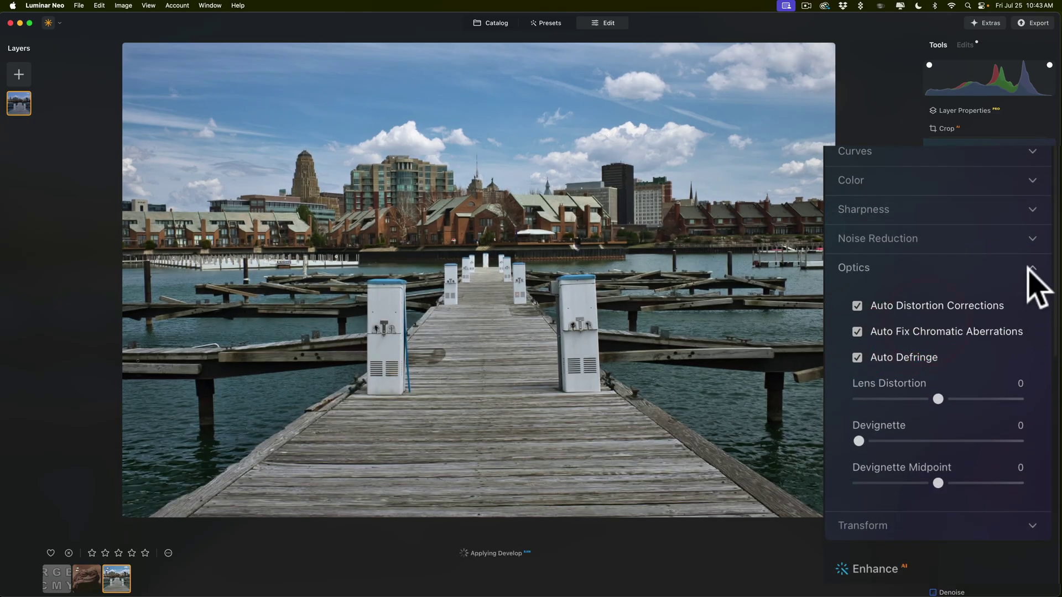
pyautogui.click(1031, 268)
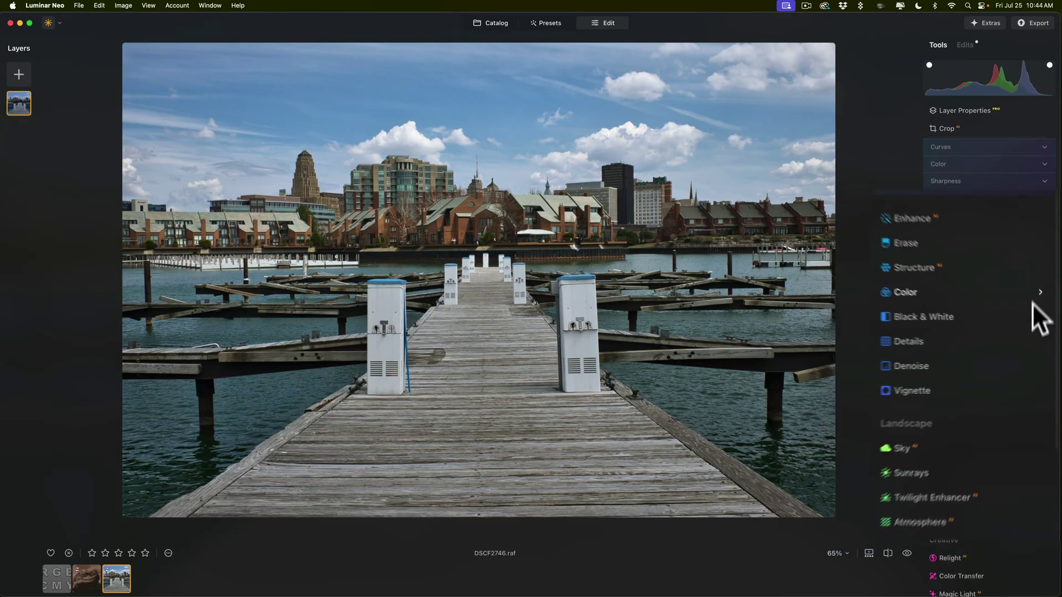
# Set Details to Small 14, Medium 4 and Large 15
pyautogui.click(954, 346)
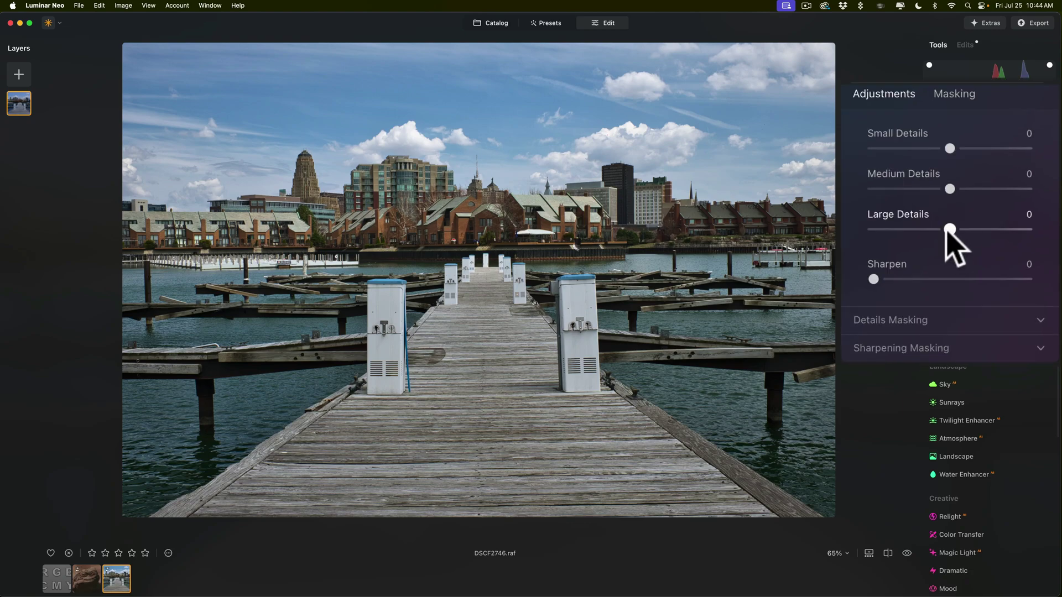
pyautogui.moveTo(947, 228); pyautogui.dragTo(950, 228)
pyautogui.moveTo(952, 269); pyautogui.dragTo(961, 269)
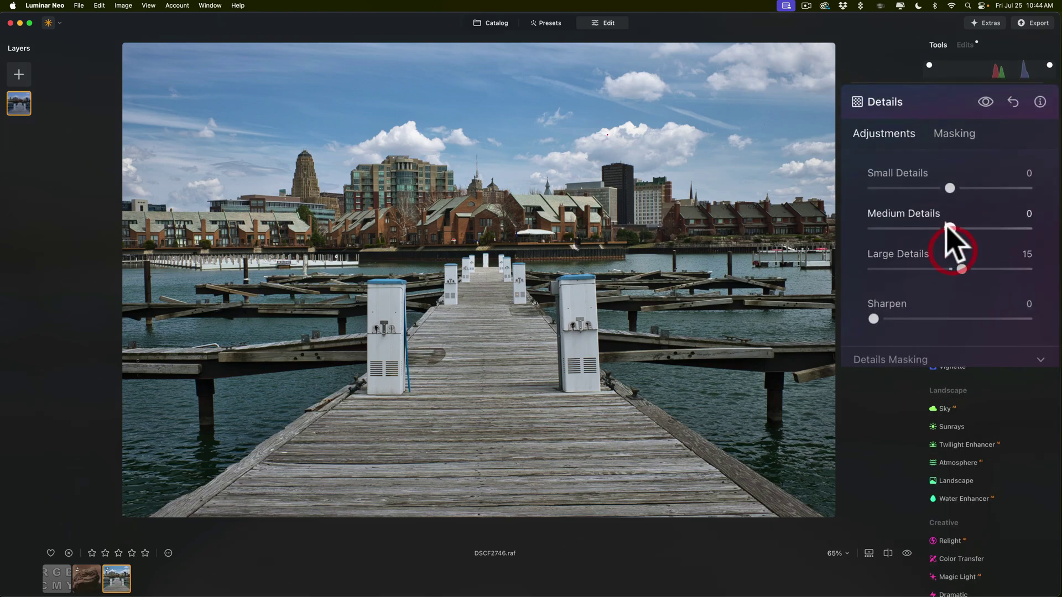
pyautogui.moveTo(950, 228); pyautogui.dragTo(952, 228)
pyautogui.moveTo(950, 187); pyautogui.dragTo(961, 186)
# Darken the dock photo's corners with a -44 vignette
pyautogui.scroll(-2, 960, 199)
pyautogui.scroll(-4, 959, 221)
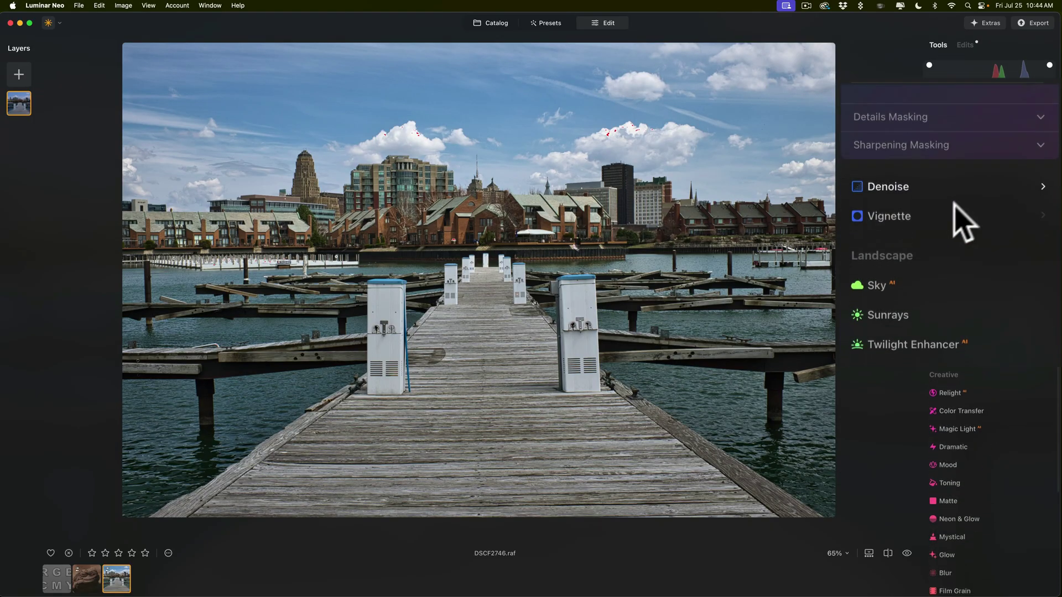
pyautogui.click(910, 220)
pyautogui.moveTo(952, 186); pyautogui.dragTo(910, 185)
pyautogui.click(943, 105)
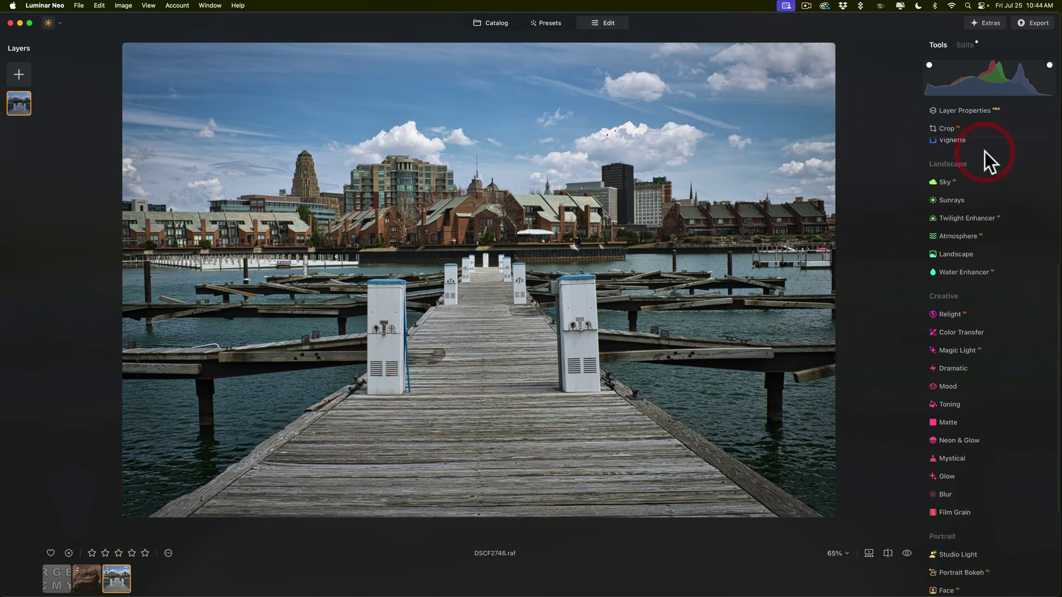
pyautogui.press('\\')
pyautogui.press('\\')
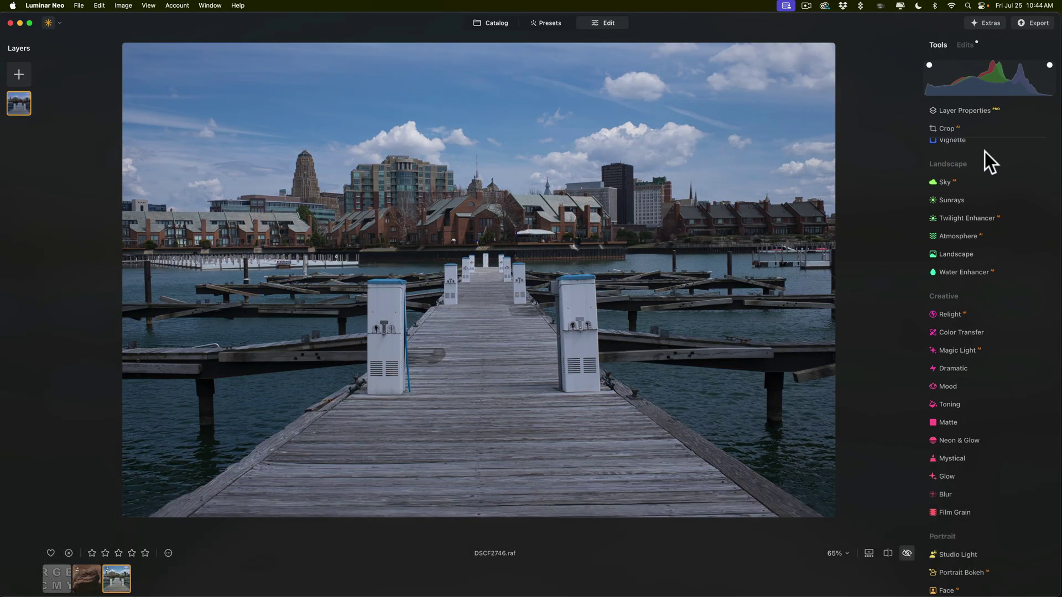
pyautogui.press('\\')
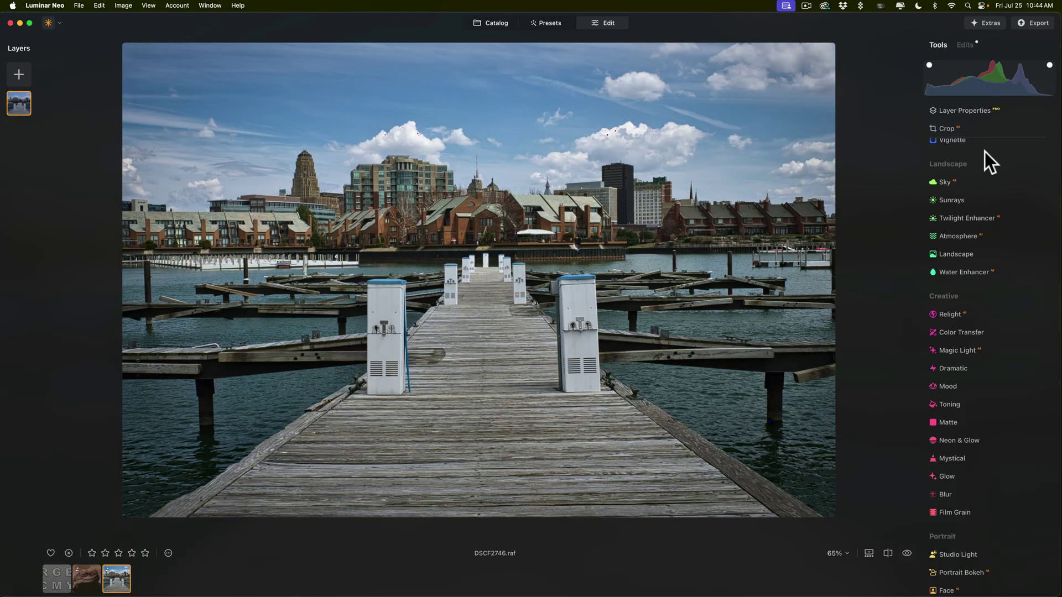